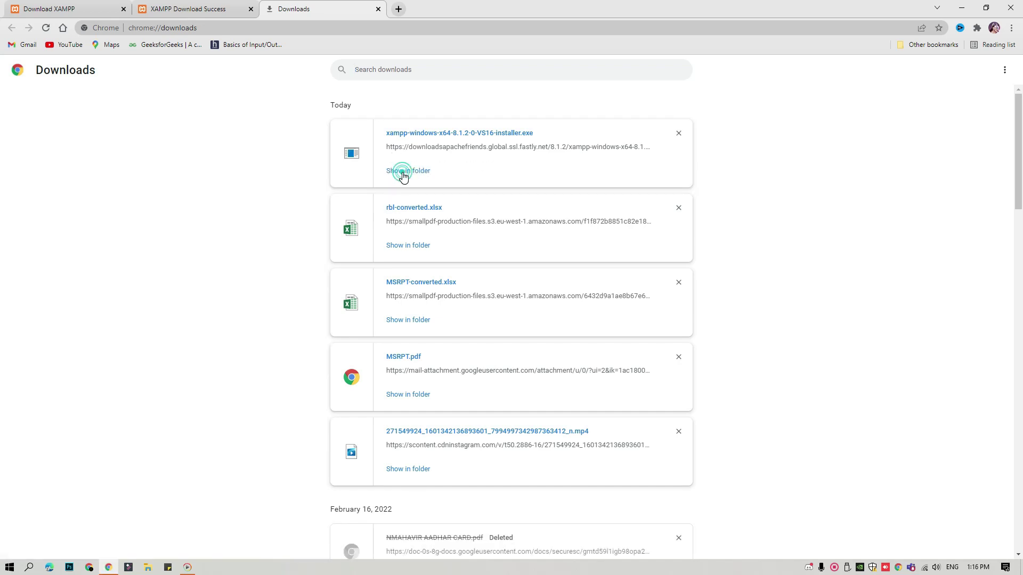
Show the downloaded xampp-windows-x64-8.1.2 installer in its Downloads folder.
{"action": "left_click", "coordinate": [401, 169]}
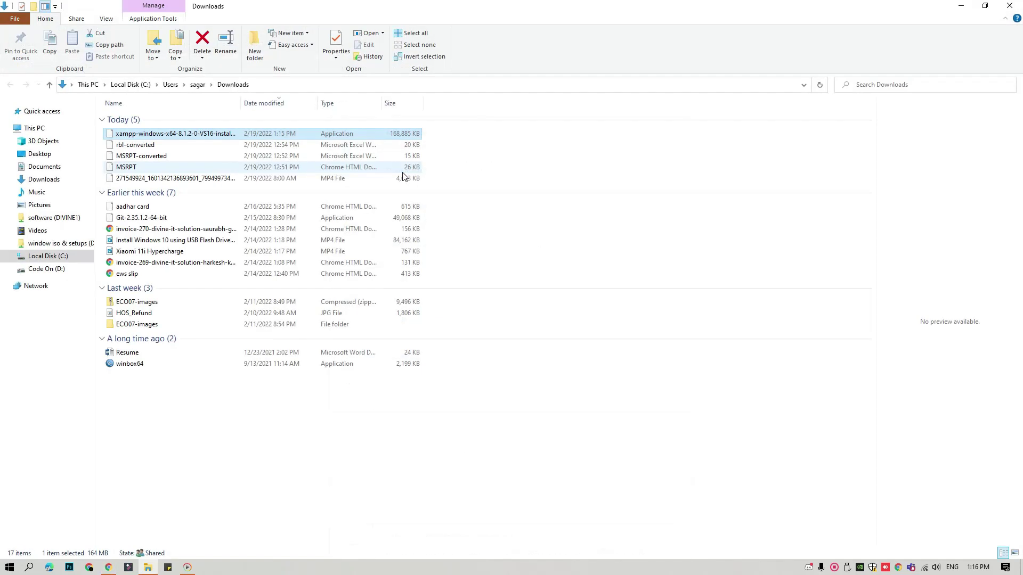
Run the XAMPP installer as administrator and close File Explorer.
{"action": "double_click", "coordinate": [176, 134]}
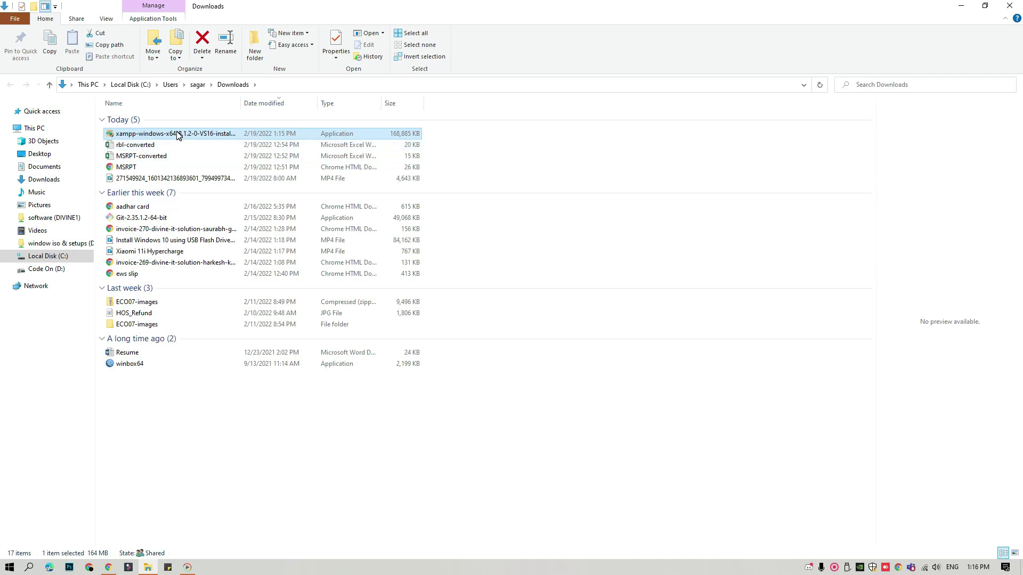
{"action": "right_click", "coordinate": [176, 133]}
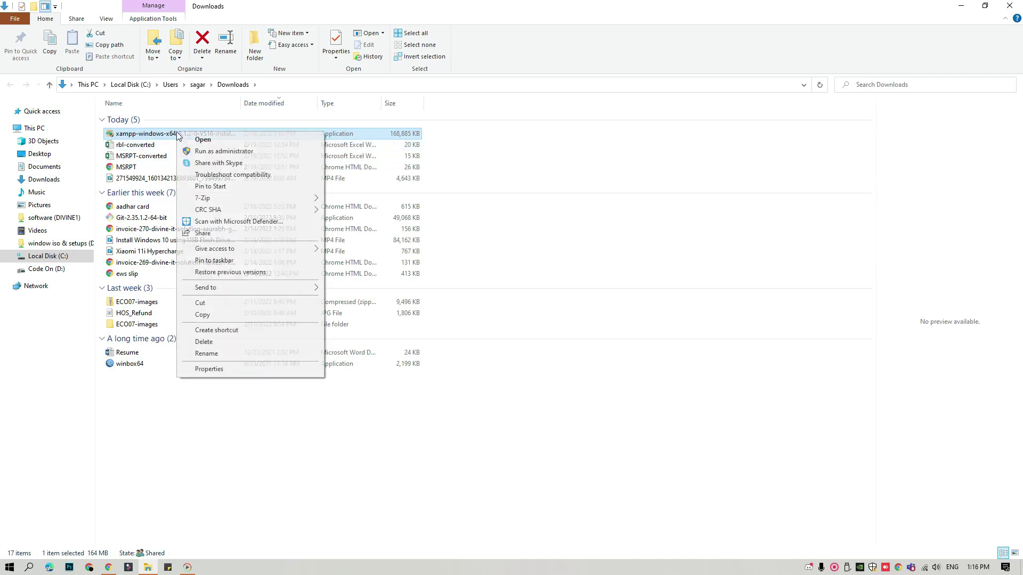
{"action": "left_click", "coordinate": [219, 153]}
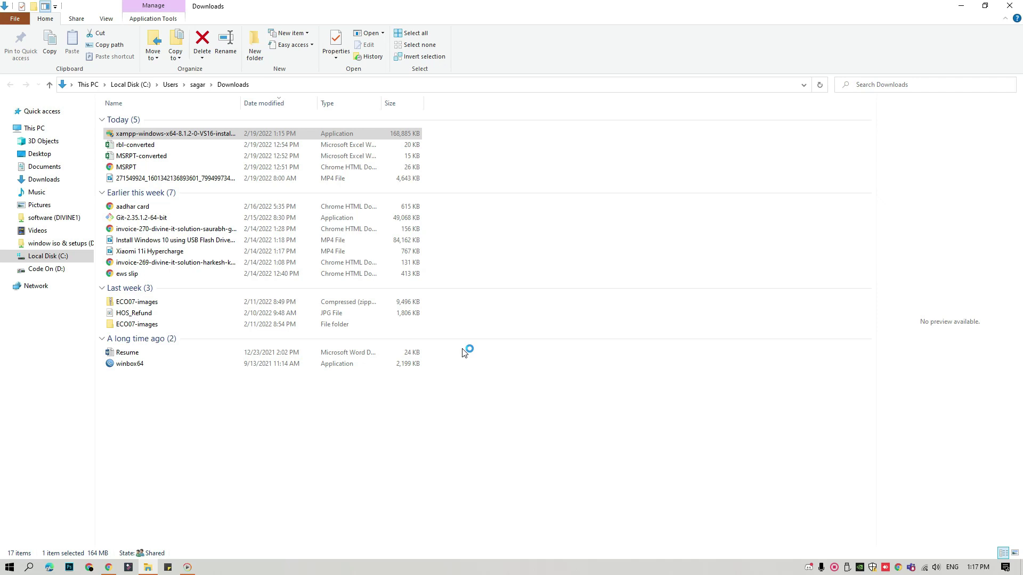
{"action": "left_click", "coordinate": [1015, 5]}
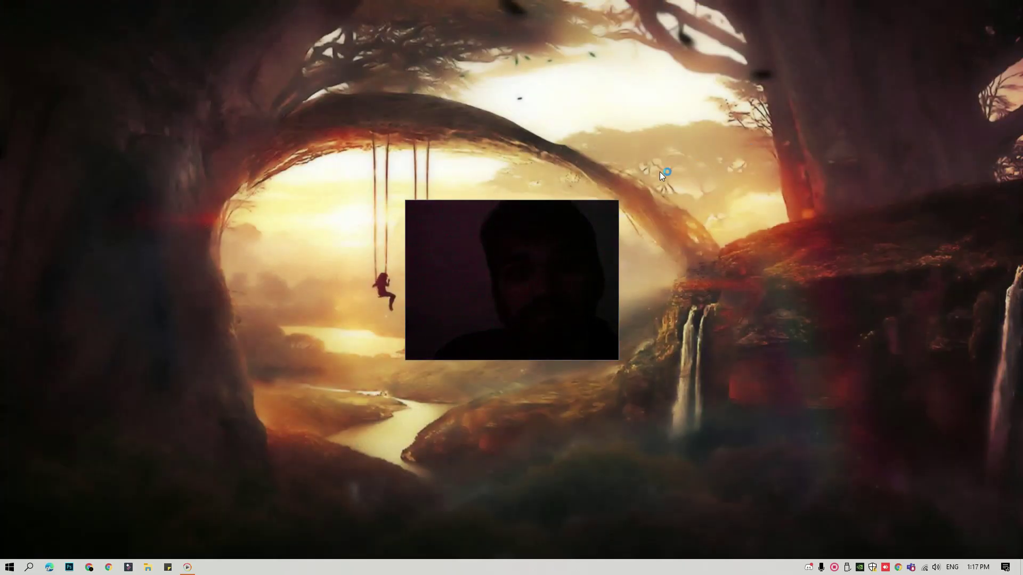
Refresh the desktop twice while the installer loads, then acknowledge the UAC warning.
{"action": "right_click", "coordinate": [660, 171]}
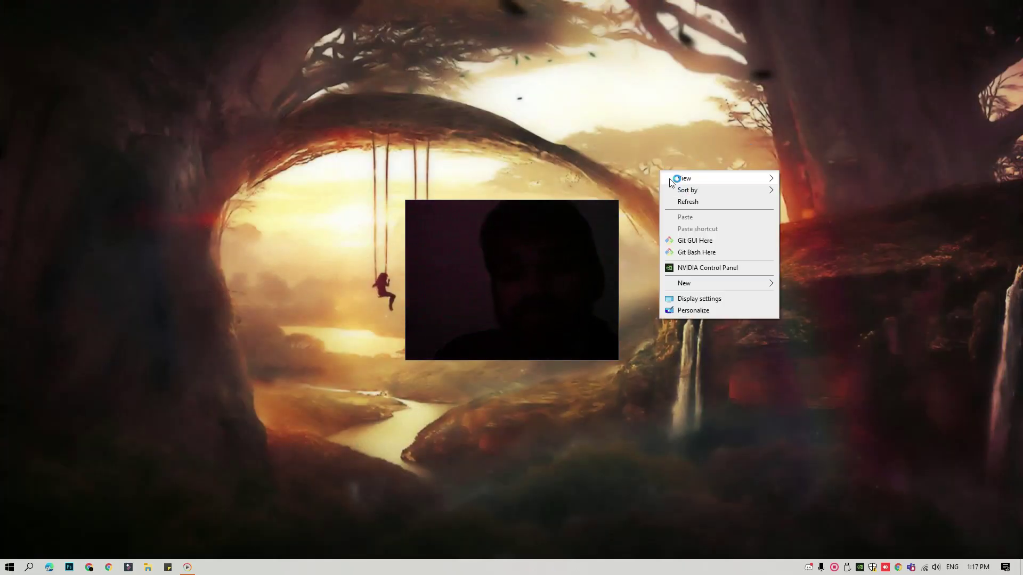
{"action": "left_click", "coordinate": [689, 202]}
{"action": "right_click", "coordinate": [707, 136]}
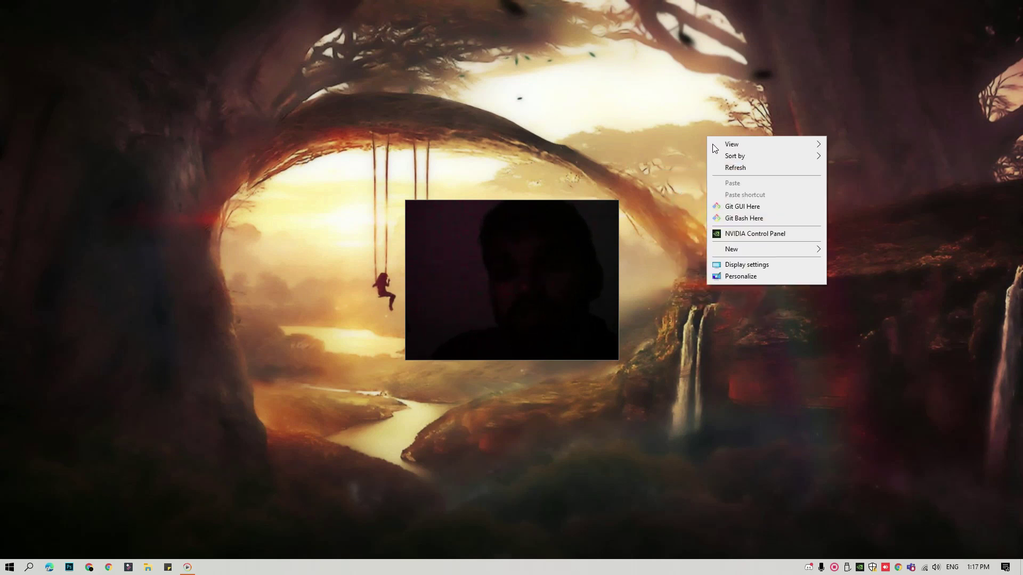
{"action": "left_click", "coordinate": [730, 168]}
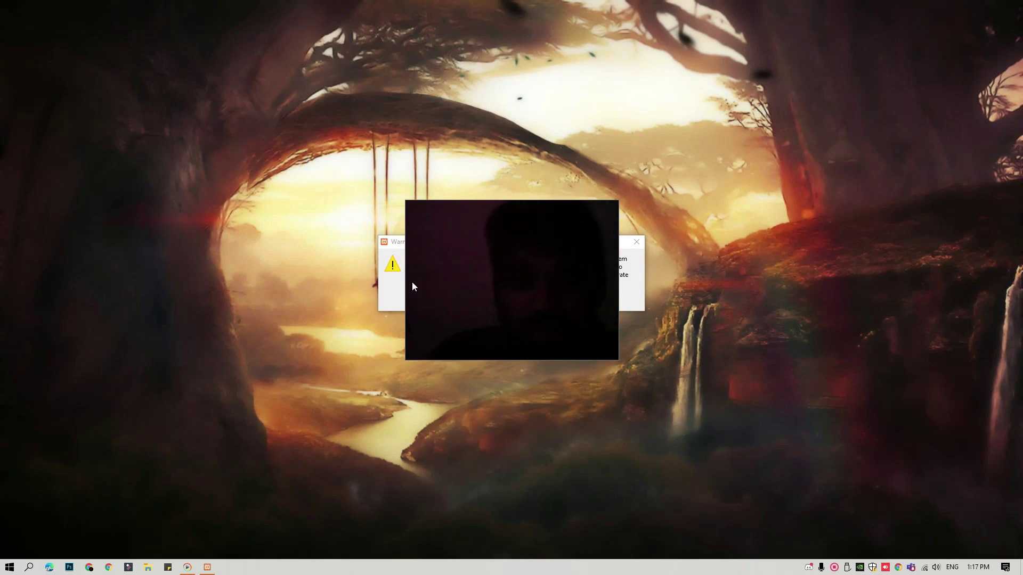
{"action": "left_click", "coordinate": [393, 254]}
{"action": "left_click", "coordinate": [512, 300]}
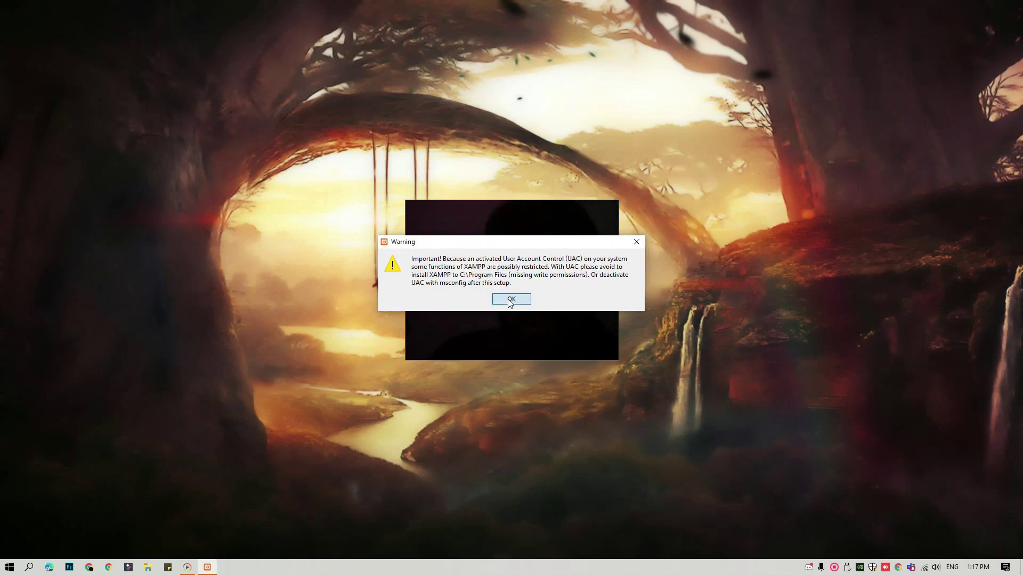
Keep all components, the C:\xampp folder and English, then close the Bitnami web page.
{"action": "left_click", "coordinate": [579, 391]}
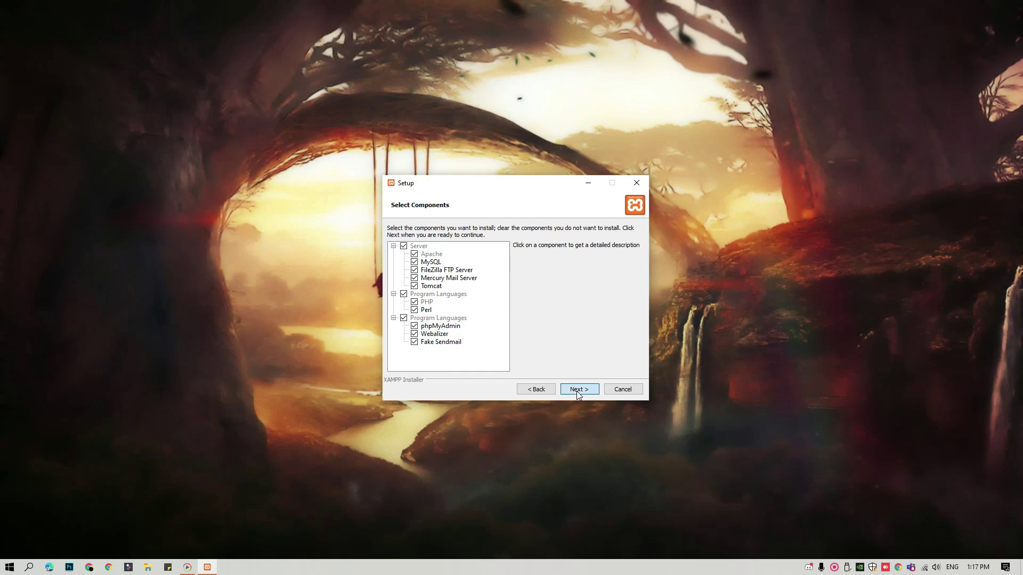
{"action": "left_click", "coordinate": [576, 391]}
{"action": "left_click", "coordinate": [577, 391]}
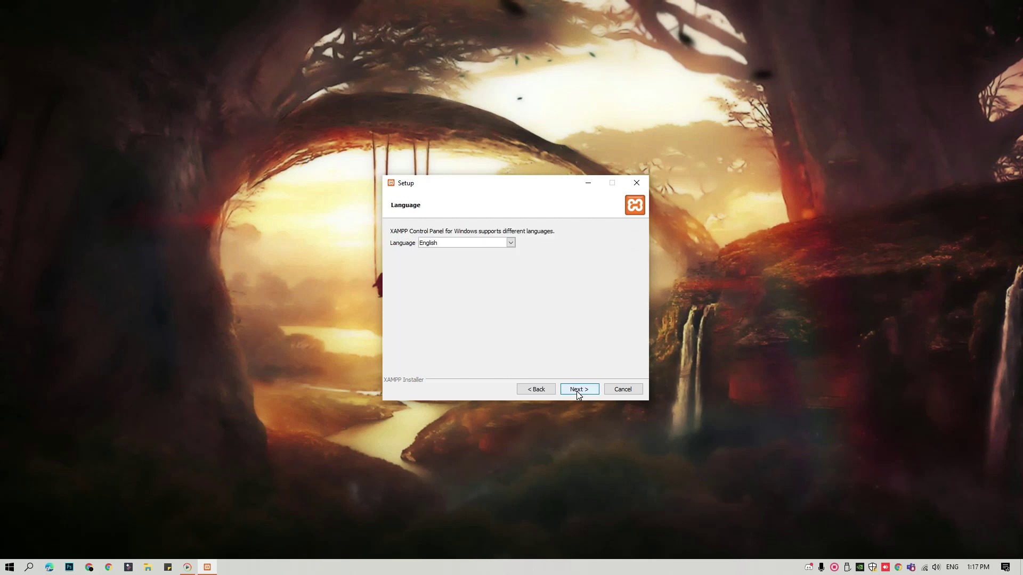
{"action": "left_click", "coordinate": [577, 391]}
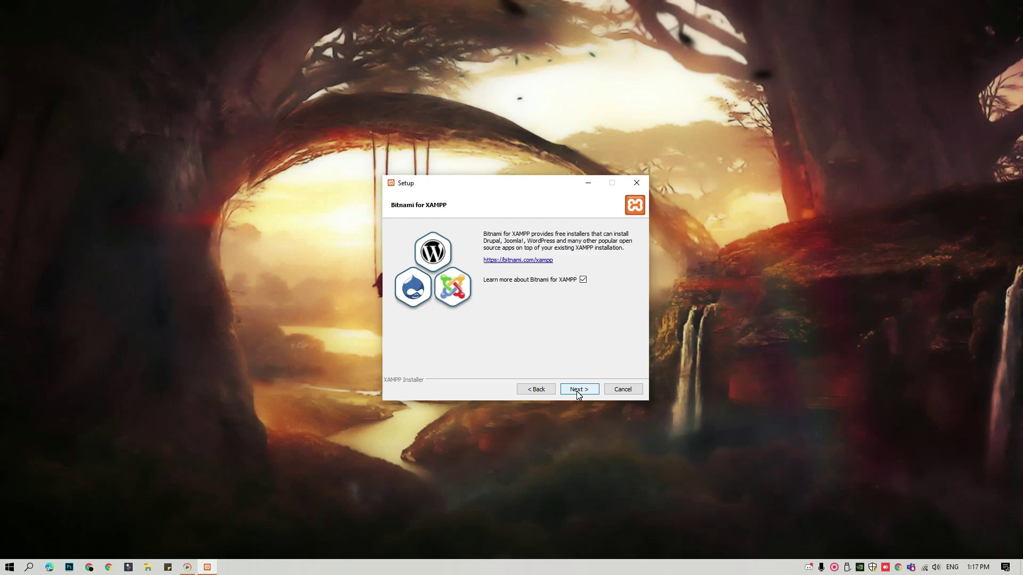
{"action": "left_click", "coordinate": [577, 391]}
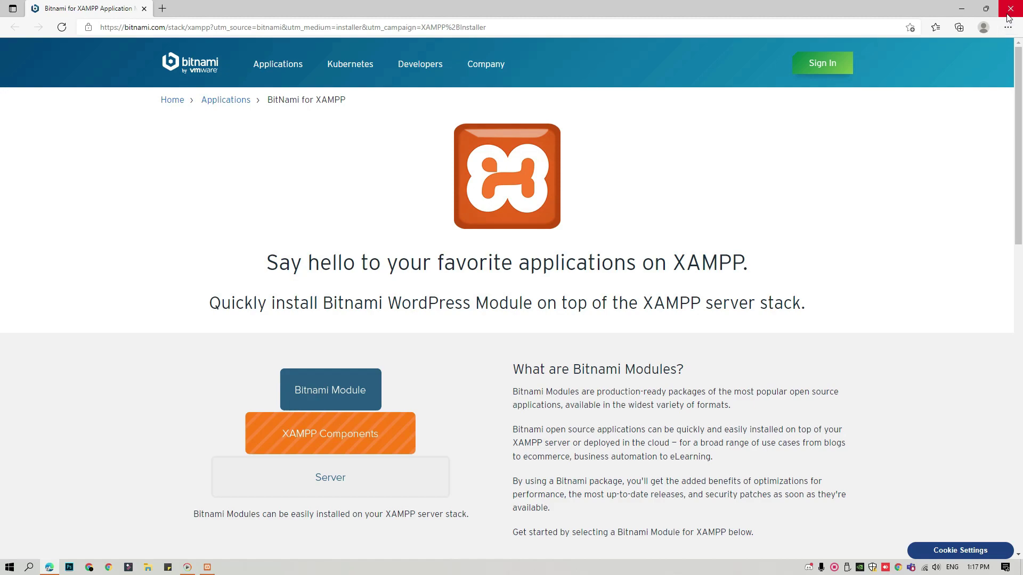
{"action": "left_click", "coordinate": [1008, 14]}
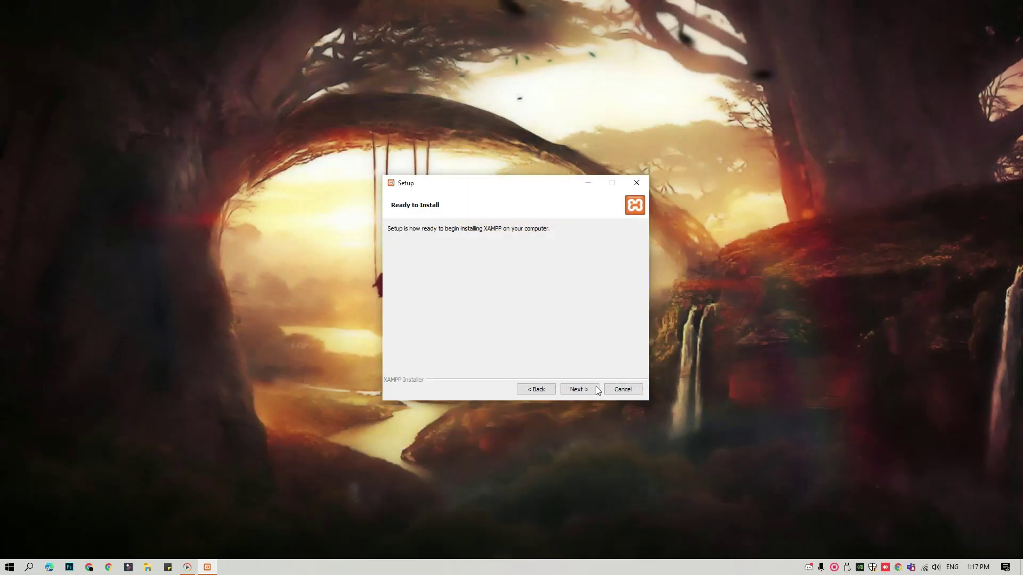
Start the XAMPP installation from the Ready to Install page.
{"action": "left_click", "coordinate": [593, 393]}
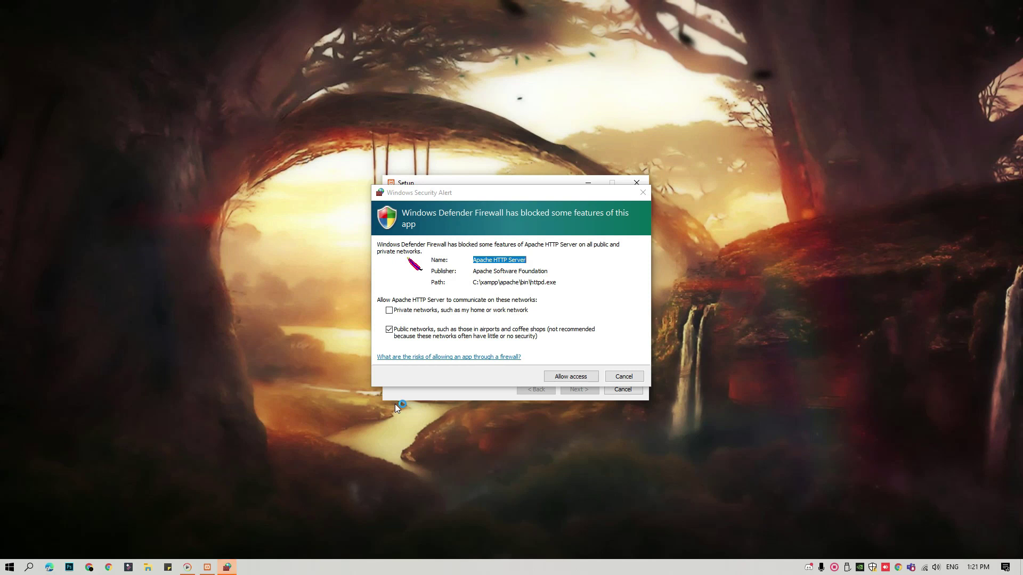
Allow Apache HTTP Server through the firewall and finish the setup wizard.
{"action": "left_click", "coordinate": [563, 377]}
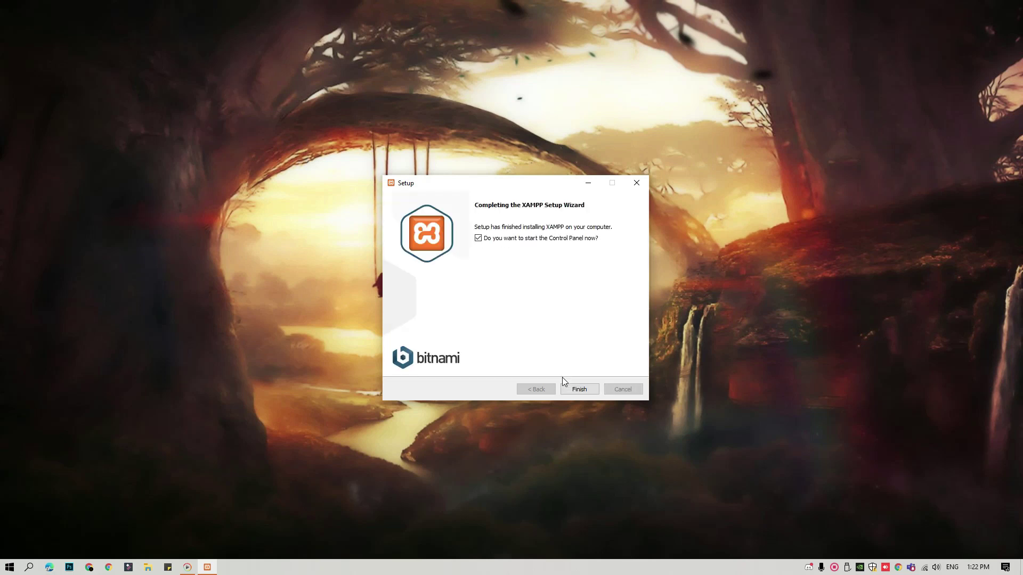
{"action": "left_click", "coordinate": [584, 392]}
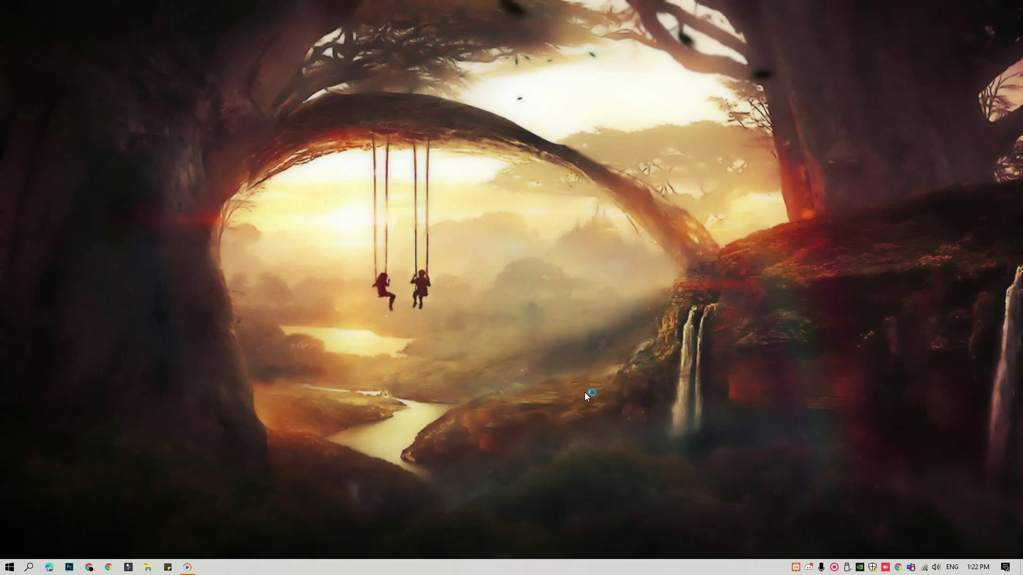
Refresh the desktop and dismiss the desktop context menu.
{"action": "right_click", "coordinate": [501, 244]}
{"action": "left_click", "coordinate": [530, 276]}
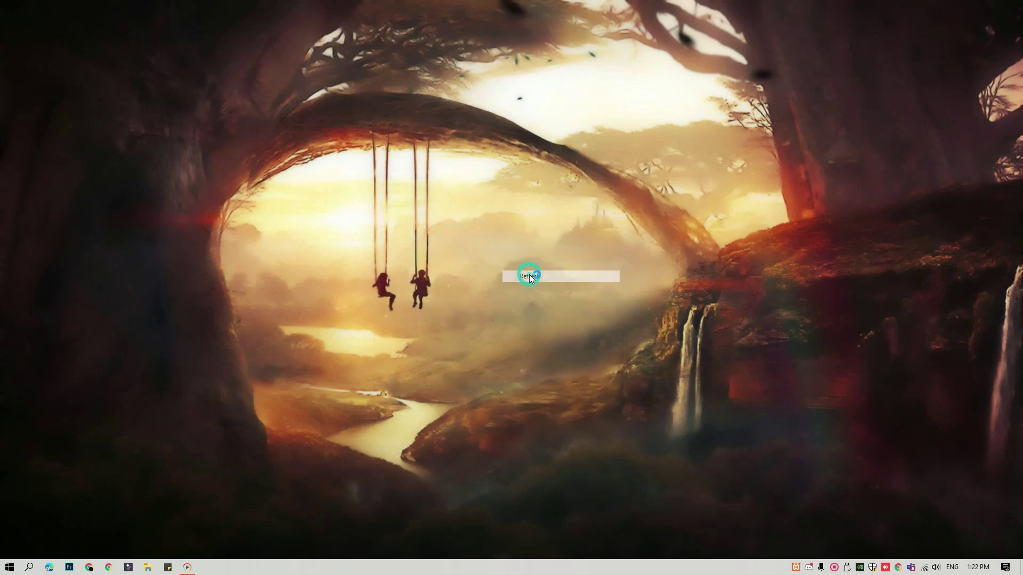
{"action": "right_click", "coordinate": [500, 248]}
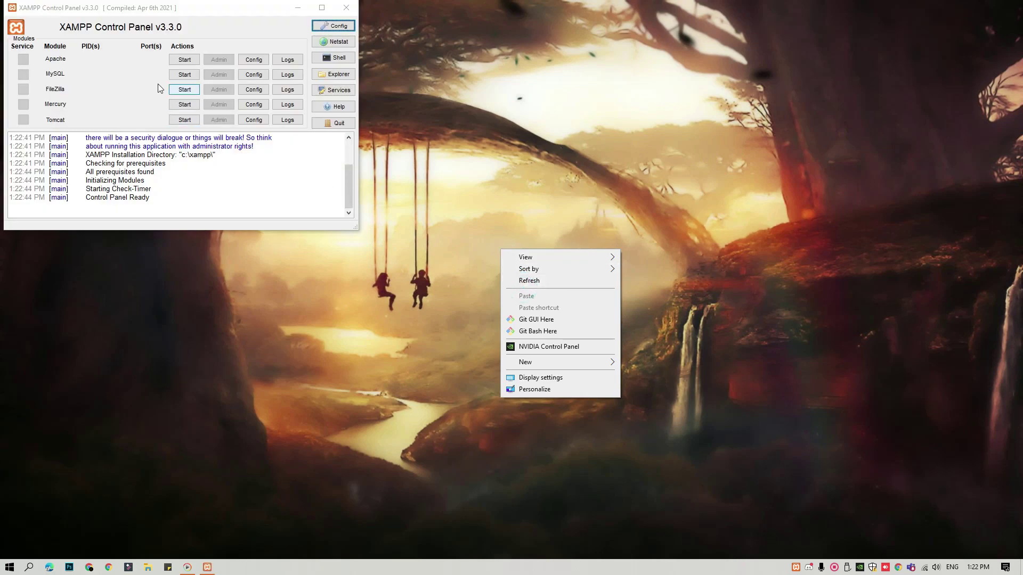
{"action": "left_click", "coordinate": [116, 64]}
Start Apache and MySQL, allow MySQL through the firewall, and minimize the panel.
{"action": "left_click", "coordinate": [184, 60]}
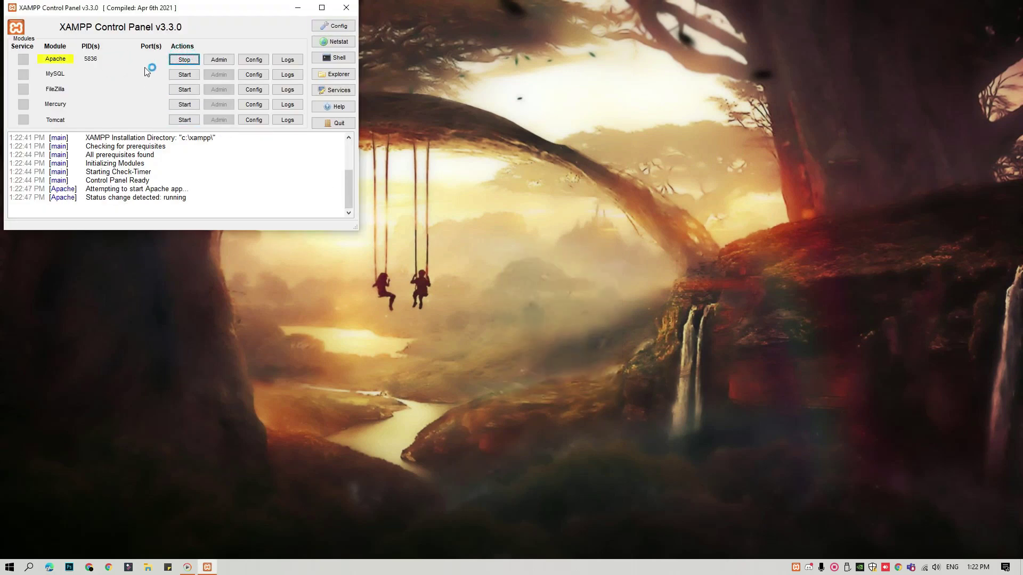
{"action": "left_click", "coordinate": [184, 74]}
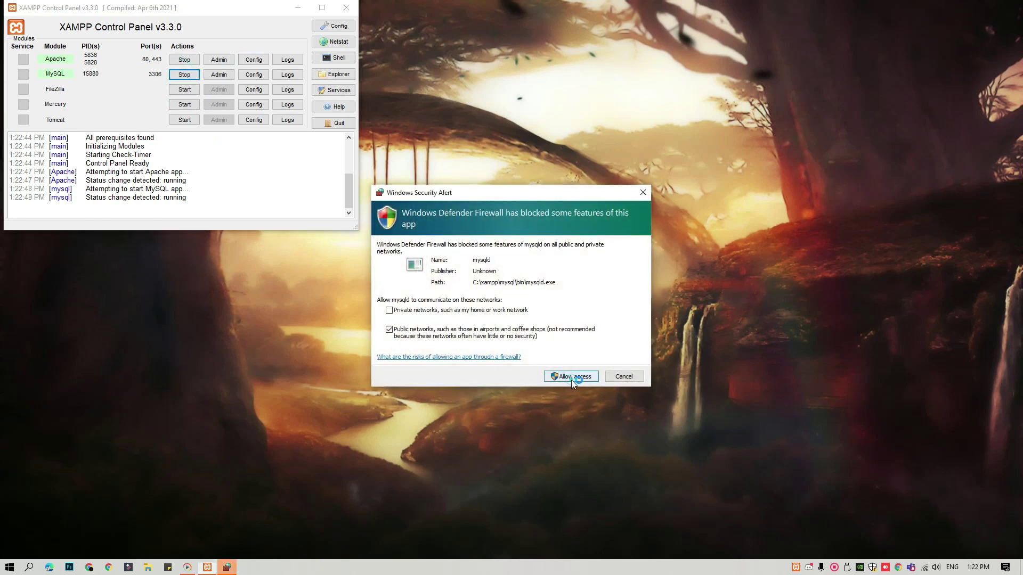
{"action": "left_click", "coordinate": [560, 377]}
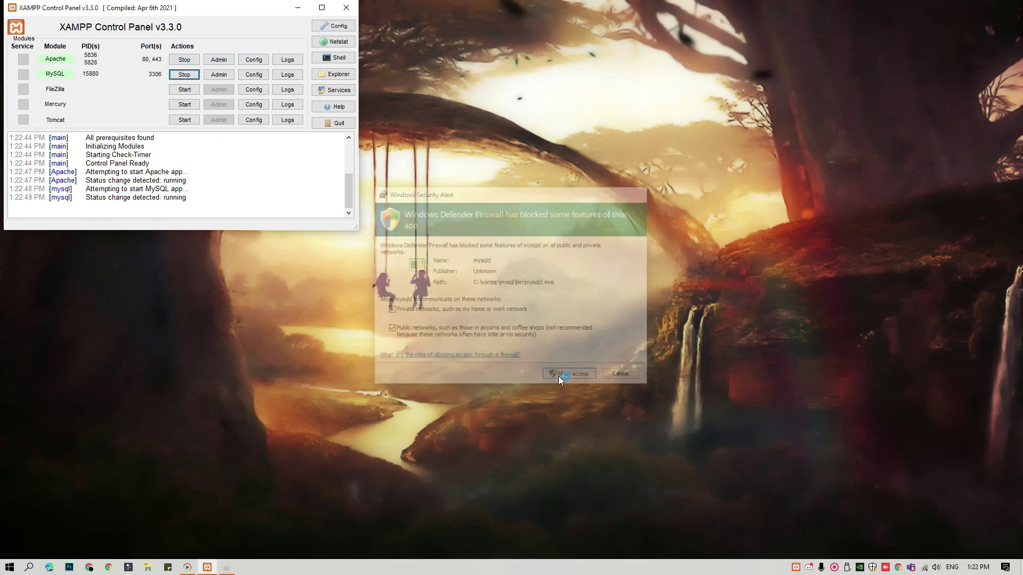
{"action": "left_click", "coordinate": [298, 11]}
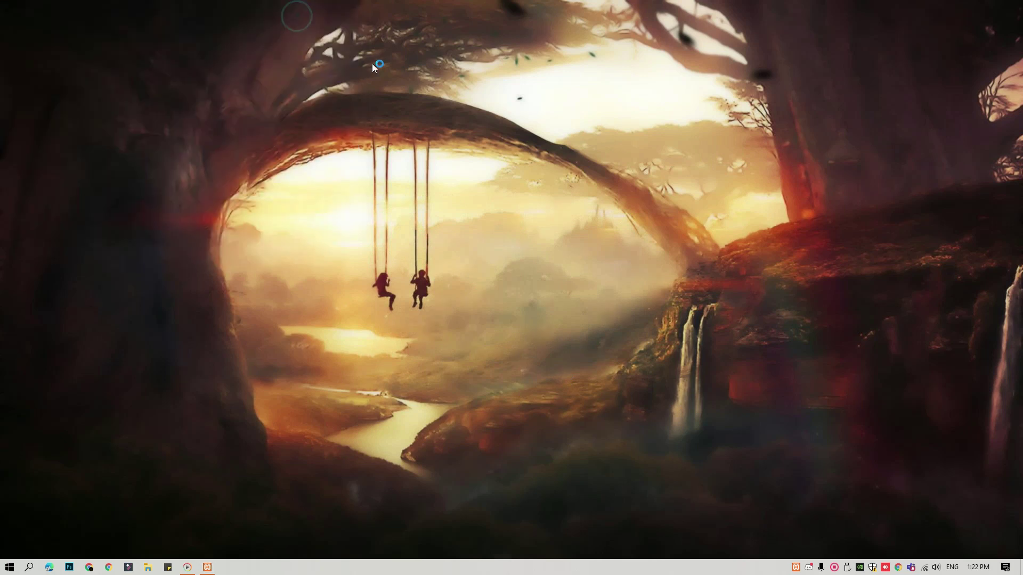
Refresh the desktop, launch Chrome and search Google for 'wordpress'.
{"action": "right_click", "coordinate": [376, 71]}
{"action": "left_click", "coordinate": [400, 103]}
{"action": "left_click", "coordinate": [113, 572]}
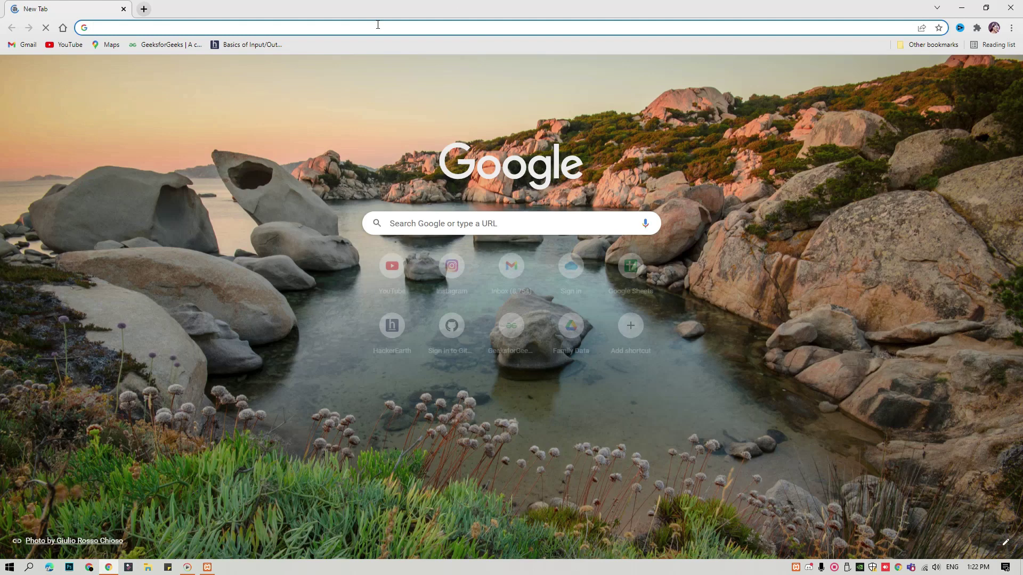
{"action": "left_click", "coordinate": [389, 26]}
{"action": "type", "text": "wor"}
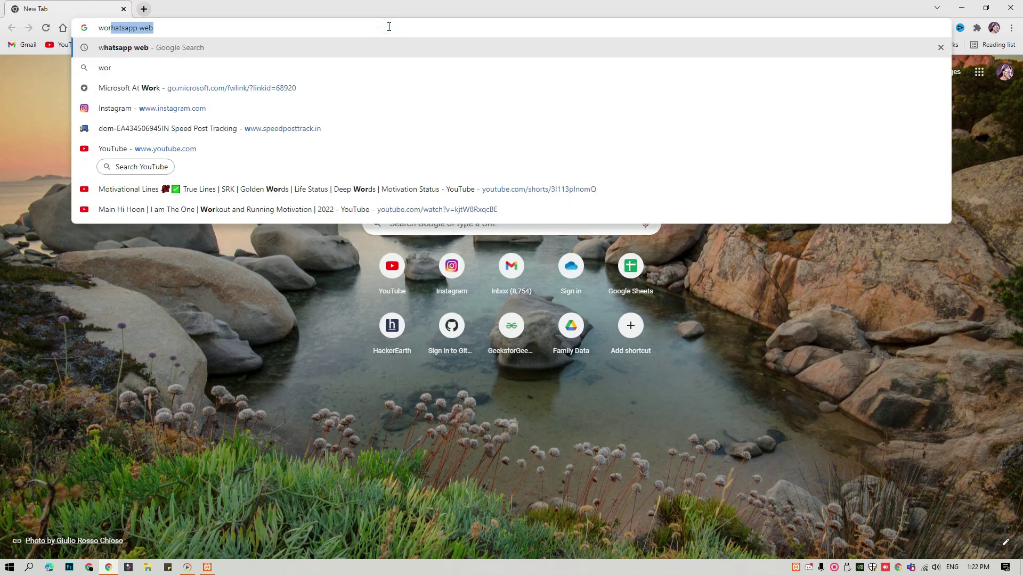
{"action": "type", "text": "dpress"}
{"action": "key", "text": "Return"}
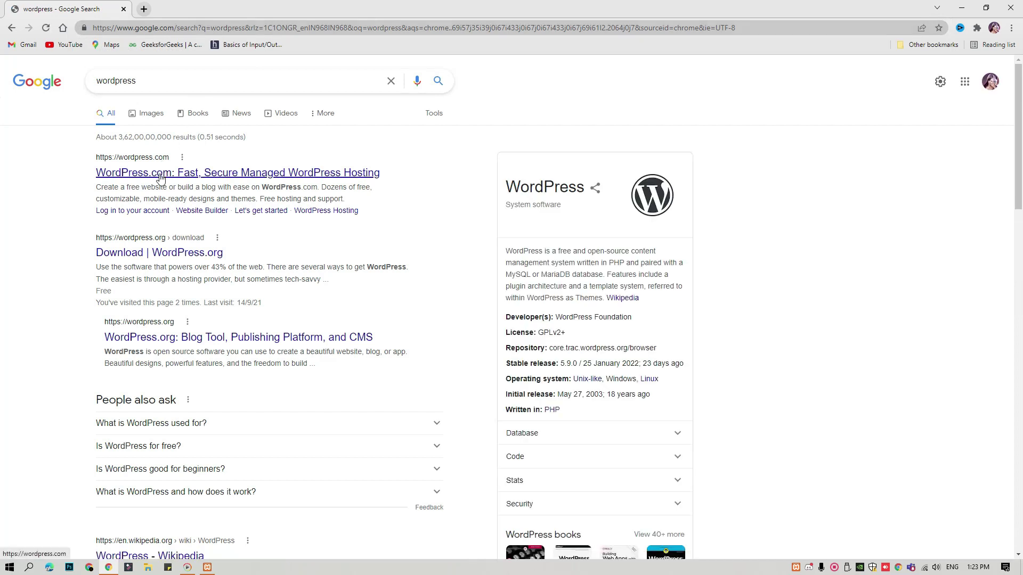
Leave the WordPress.com result and open the WordPress.org download page instead.
{"action": "left_click", "coordinate": [159, 175]}
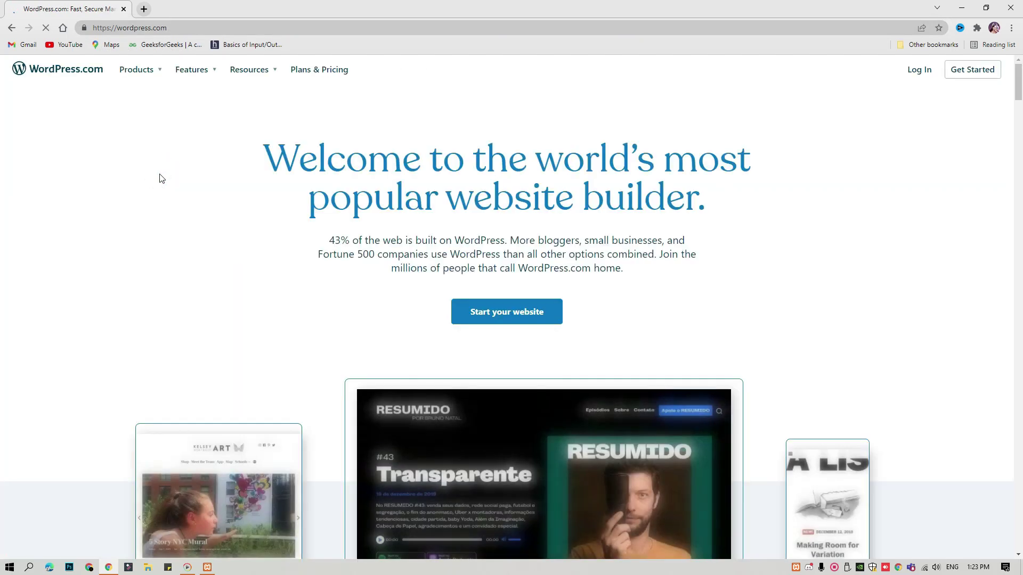
{"action": "left_click", "coordinate": [10, 28]}
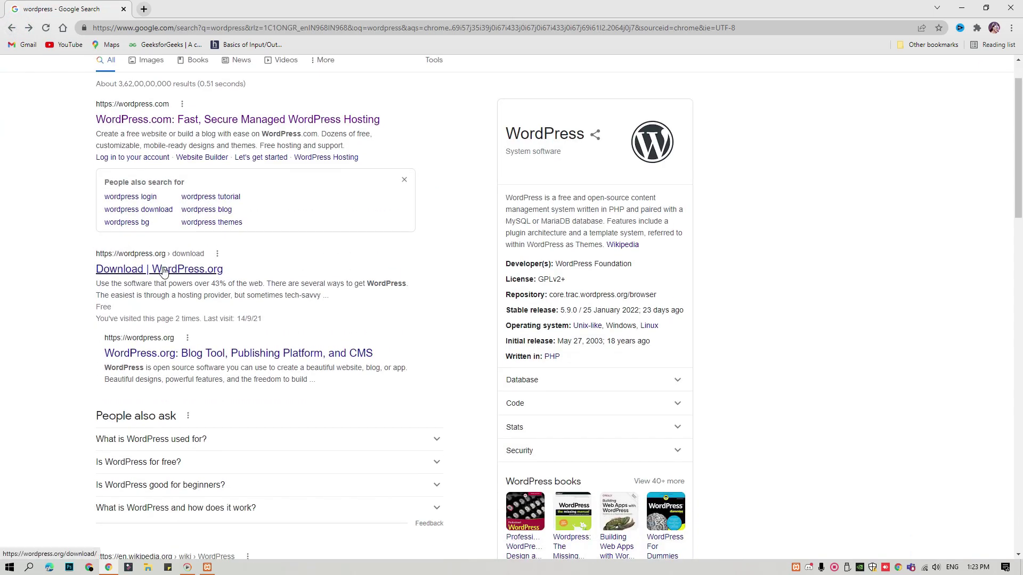
{"action": "scroll", "coordinate": [160, 230], "scroll_direction": "down", "scroll_amount": 2}
{"action": "left_click", "coordinate": [162, 223]}
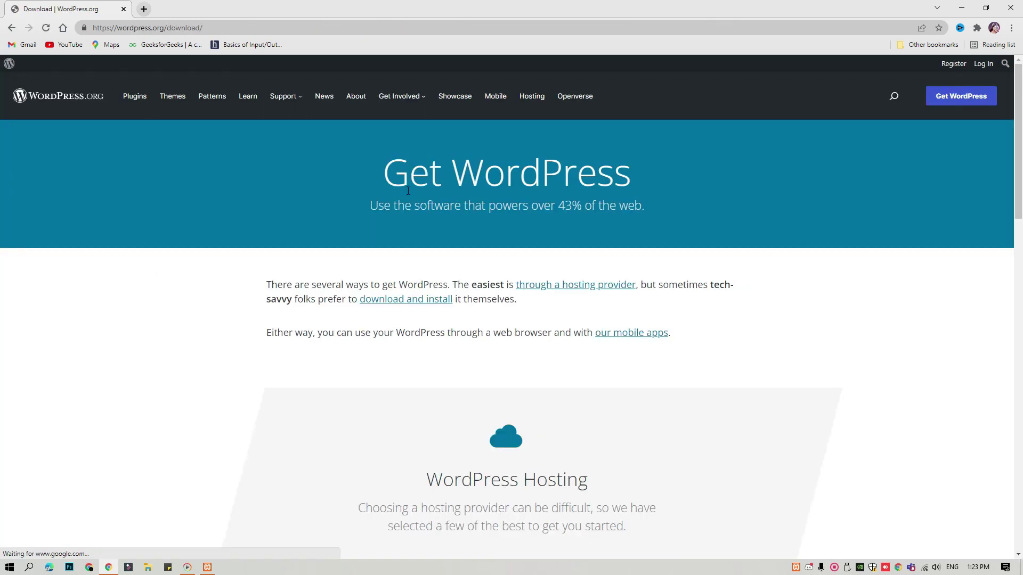
{"action": "scroll", "coordinate": [486, 204], "scroll_direction": "down", "scroll_amount": 3}
{"action": "scroll", "coordinate": [485, 199], "scroll_direction": "down", "scroll_amount": 2}
{"action": "scroll", "coordinate": [485, 199], "scroll_direction": "up", "scroll_amount": 5}
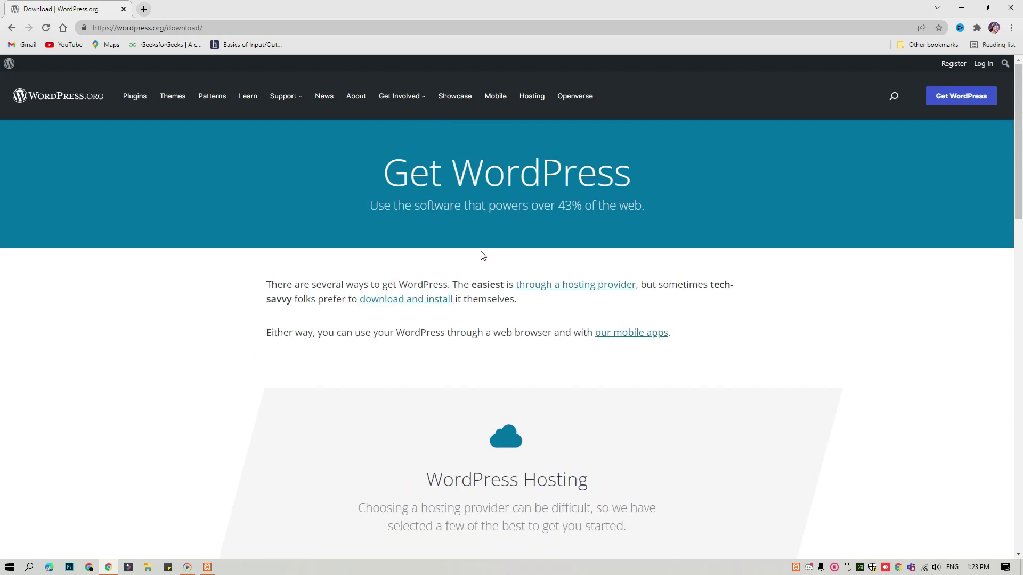
Download WordPress 5.9 as a zip, dismiss the Hooray popup, and list all downloads.
{"action": "left_click", "coordinate": [385, 299]}
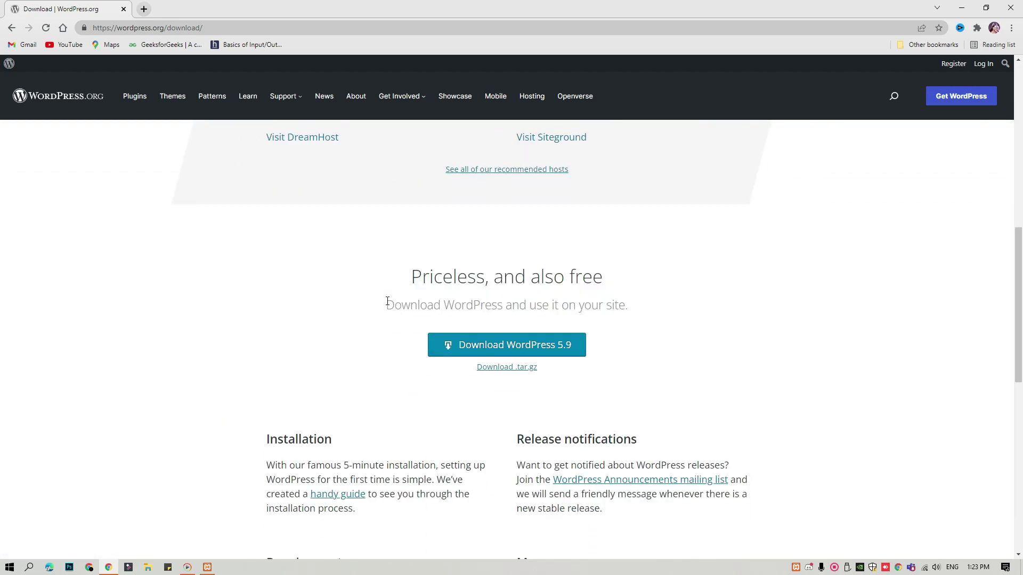
{"action": "left_click", "coordinate": [510, 240]}
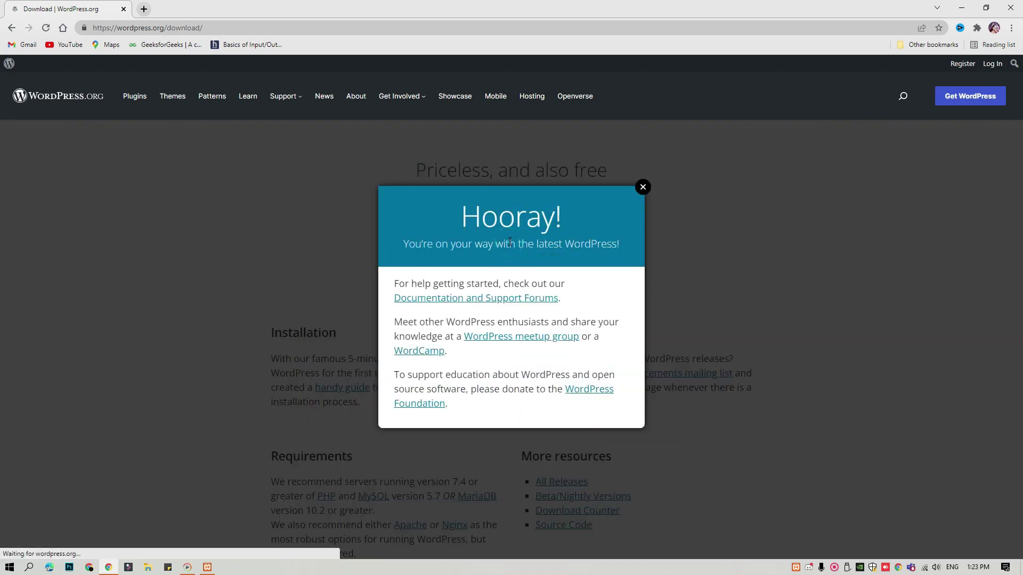
{"action": "left_click", "coordinate": [643, 187]}
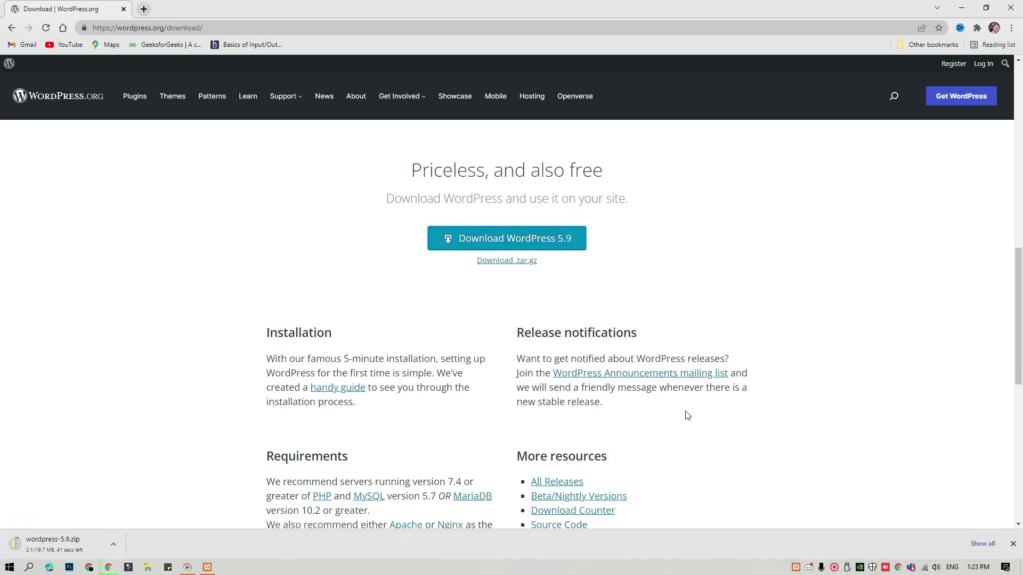
{"action": "left_click", "coordinate": [983, 545]}
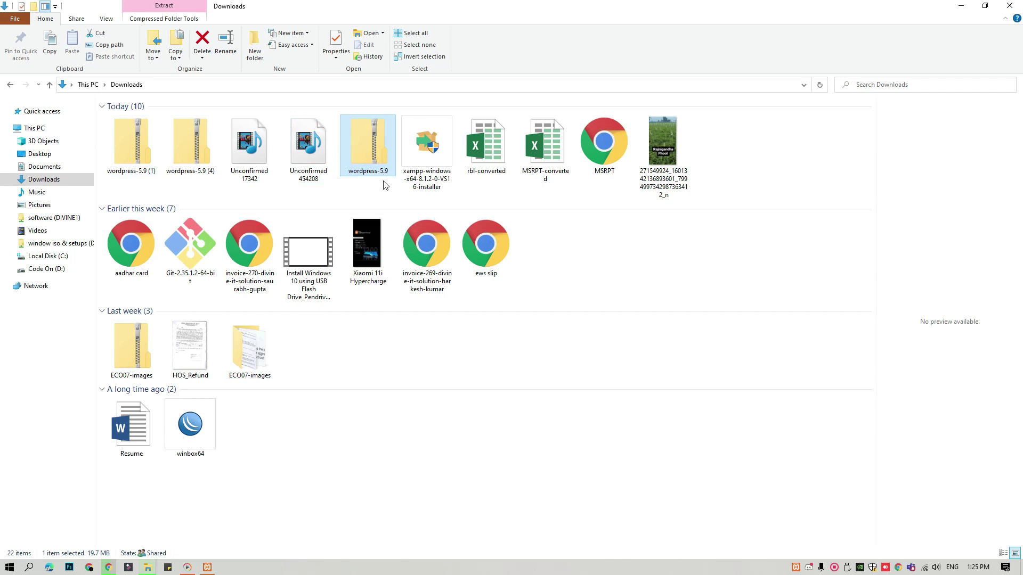
Extract the wordpress-5.9 zip into its suggested folder with Extract All.
{"action": "right_click", "coordinate": [373, 143]}
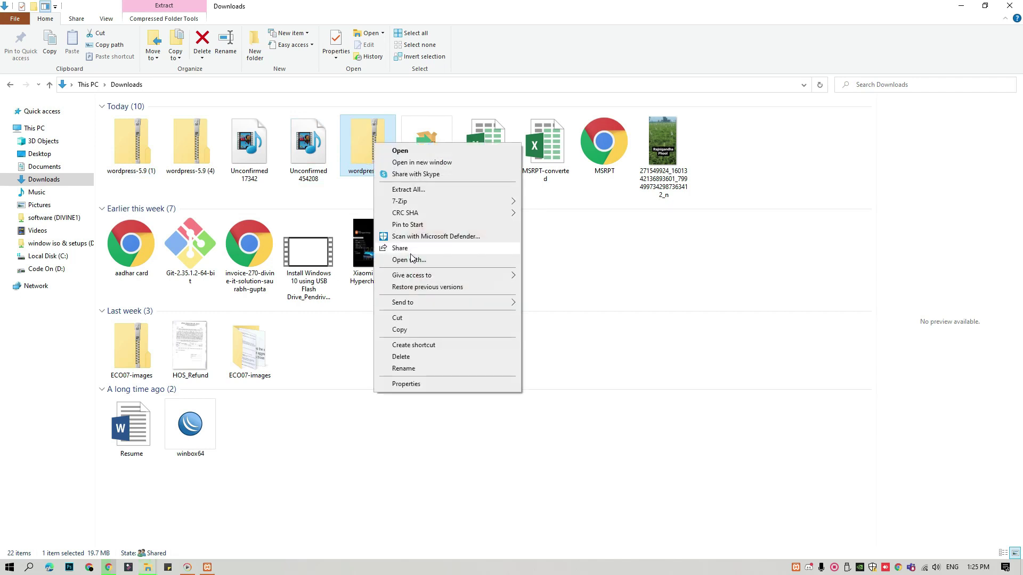
{"action": "mouse_move", "coordinate": [408, 201]}
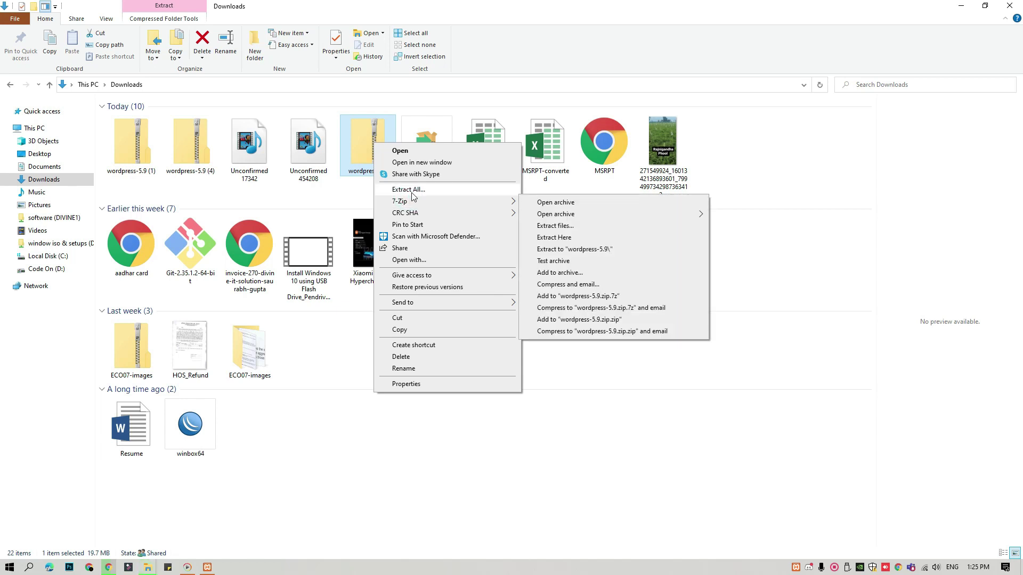
{"action": "left_click", "coordinate": [411, 190]}
{"action": "left_click", "coordinate": [605, 388]}
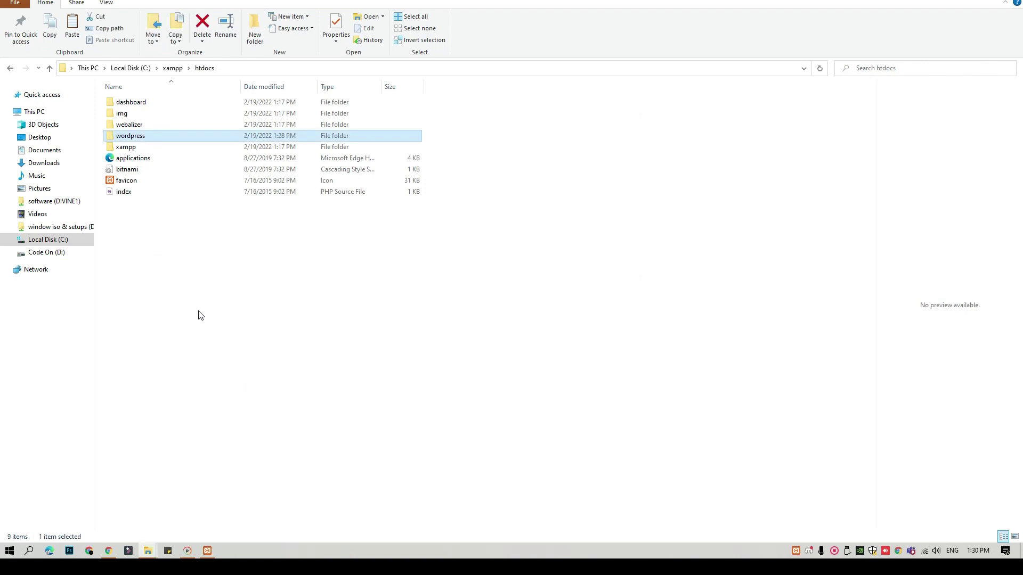
Rename the wordpress folder in htdocs to divineitsolution.
{"action": "right_click", "coordinate": [120, 138]}
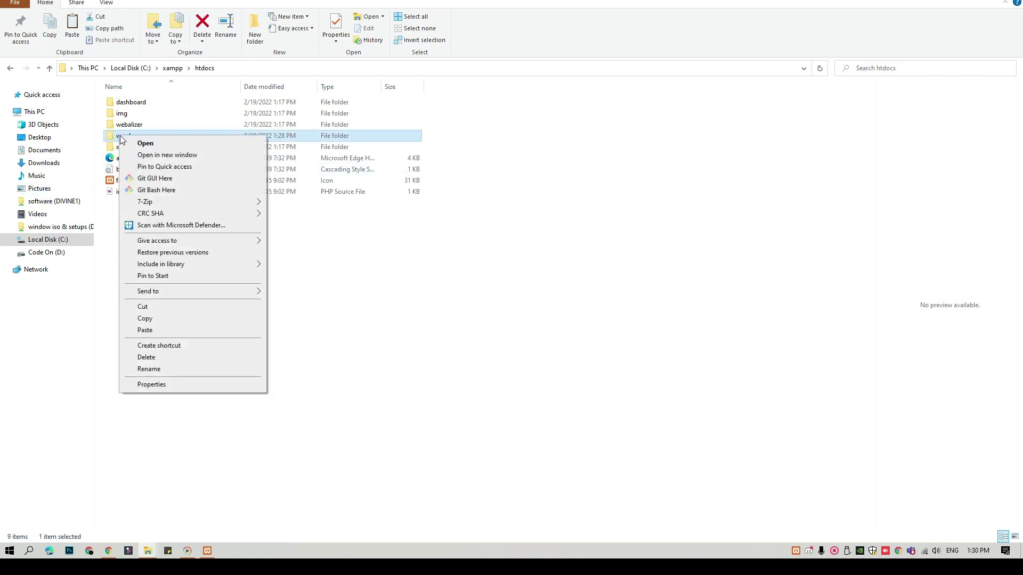
{"action": "left_click", "coordinate": [149, 369]}
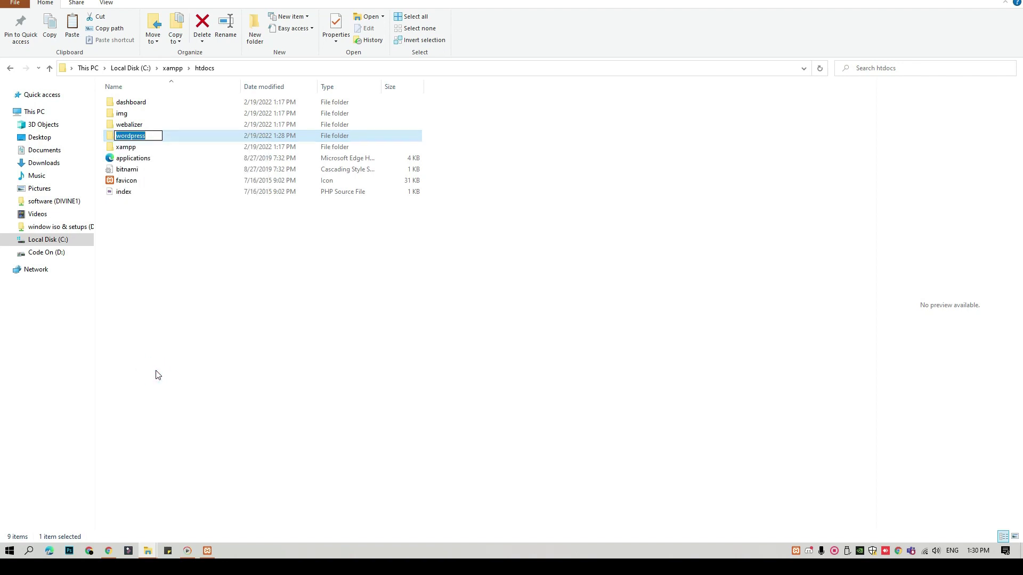
{"action": "type", "text": "divineitsolution"}
{"action": "key", "text": "Return"}
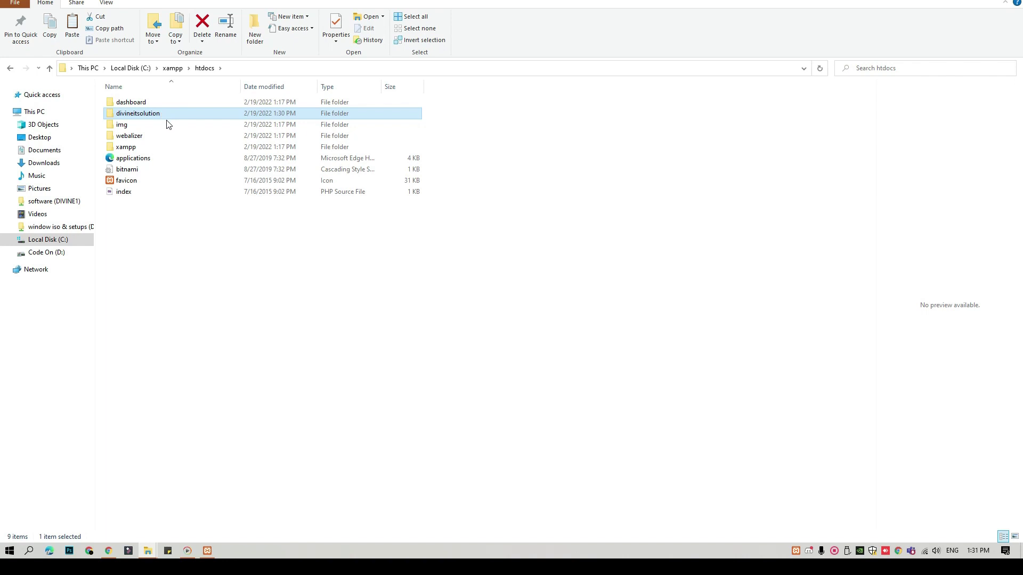
Bring Chrome's new tab to the front.
{"action": "mouse_move", "coordinate": [189, 554]}
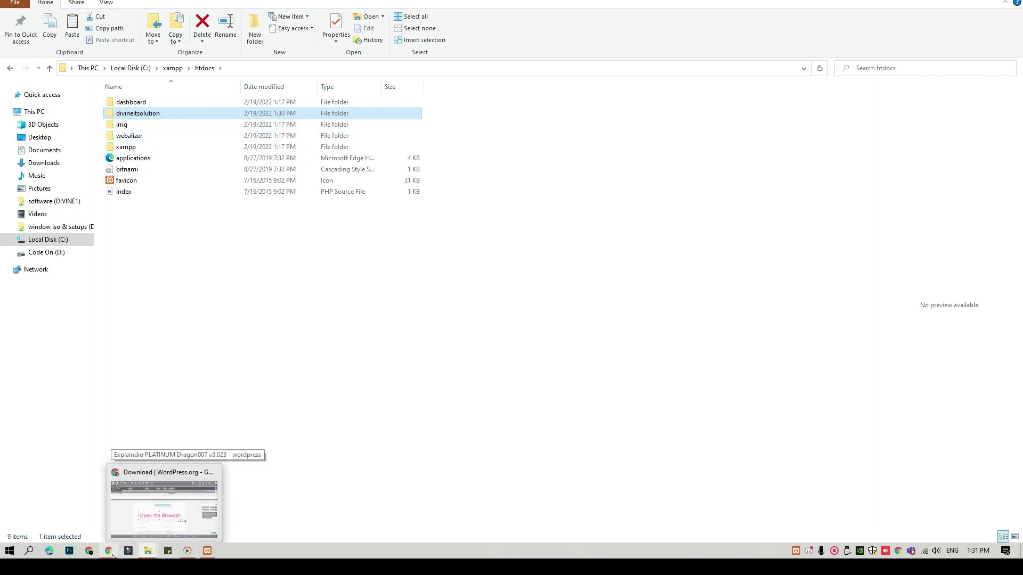
{"action": "mouse_move", "coordinate": [111, 556]}
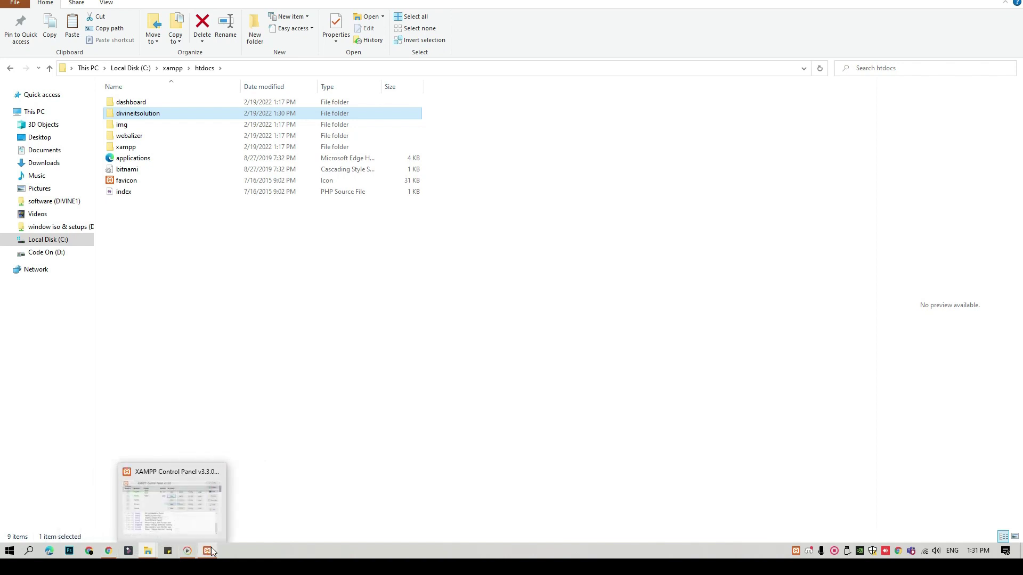
{"action": "left_click", "coordinate": [167, 115]}
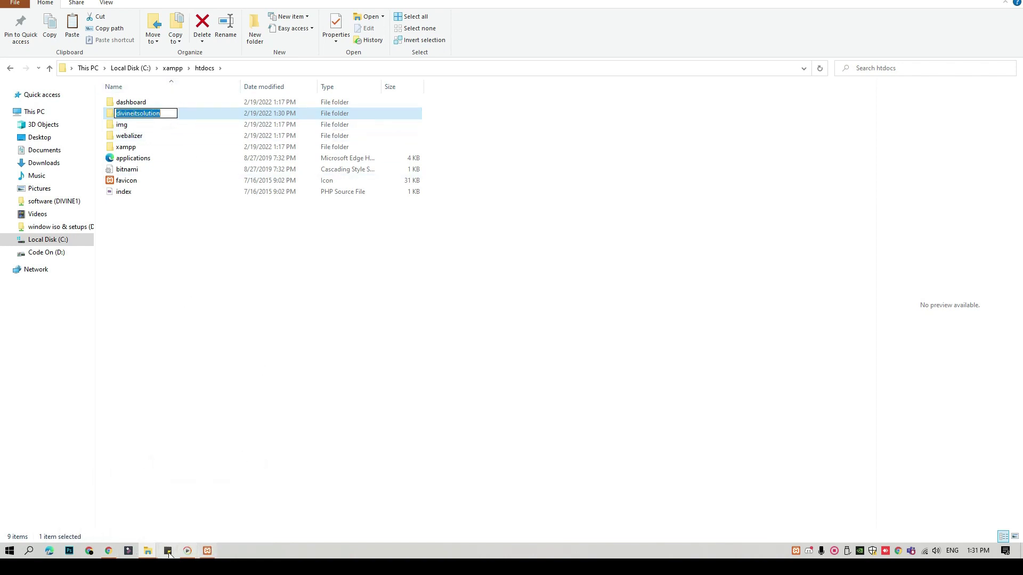
{"action": "left_click", "coordinate": [109, 552]}
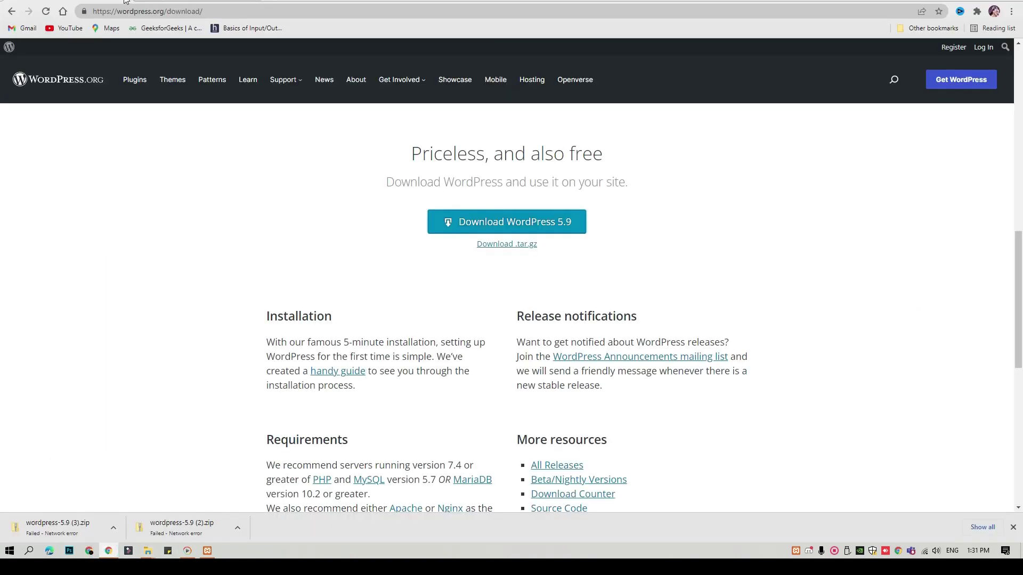
{"action": "left_click", "coordinate": [125, 1]}
{"action": "key", "text": "alt+Tab"}
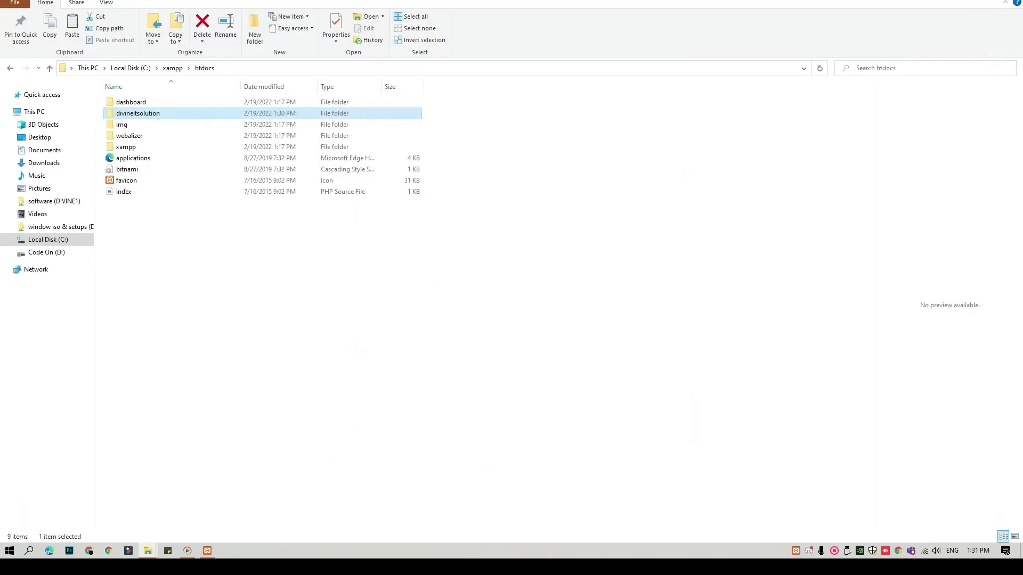
{"action": "left_click", "coordinate": [108, 551]}
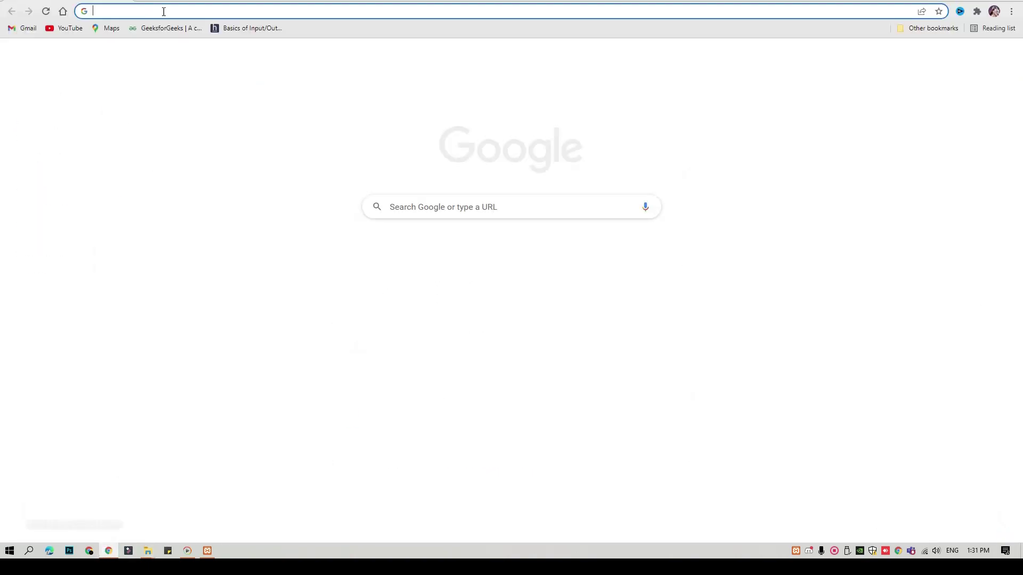
Load localhost/divineitsolution/wp-admin in Chrome to reach the WordPress language list.
{"action": "left_click", "coordinate": [184, 11]}
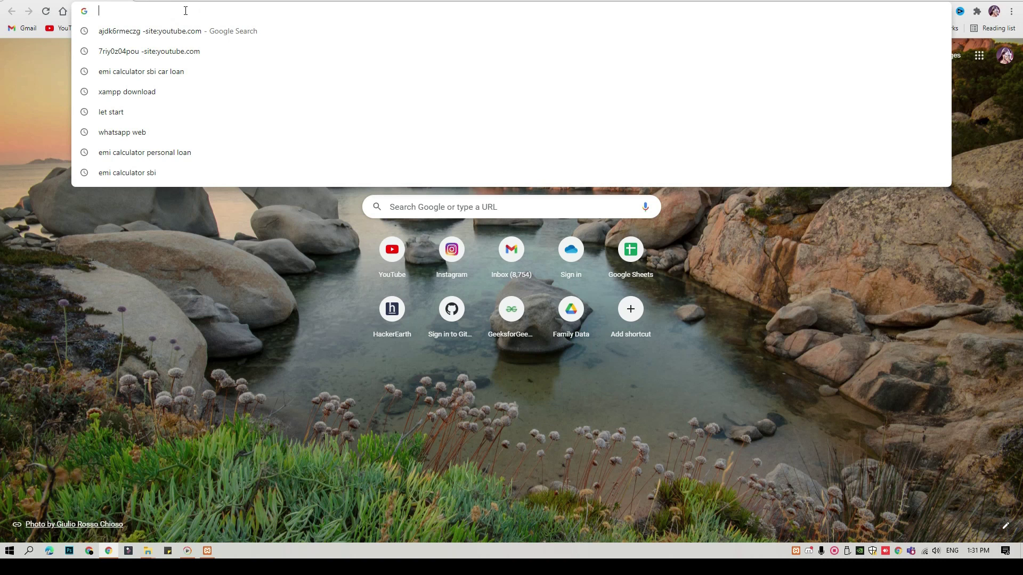
{"action": "type", "text": "di"}
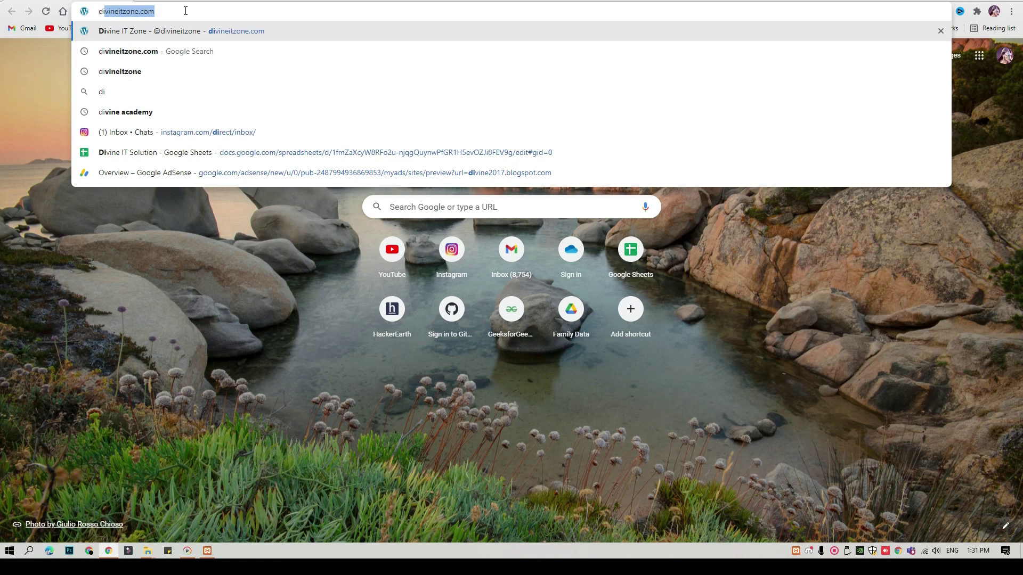
{"action": "key", "text": "BackSpace"}
{"action": "key", "text": "BackSpace"}
{"action": "key", "text": "BackSpace"}
{"action": "type", "text": "localhost"}
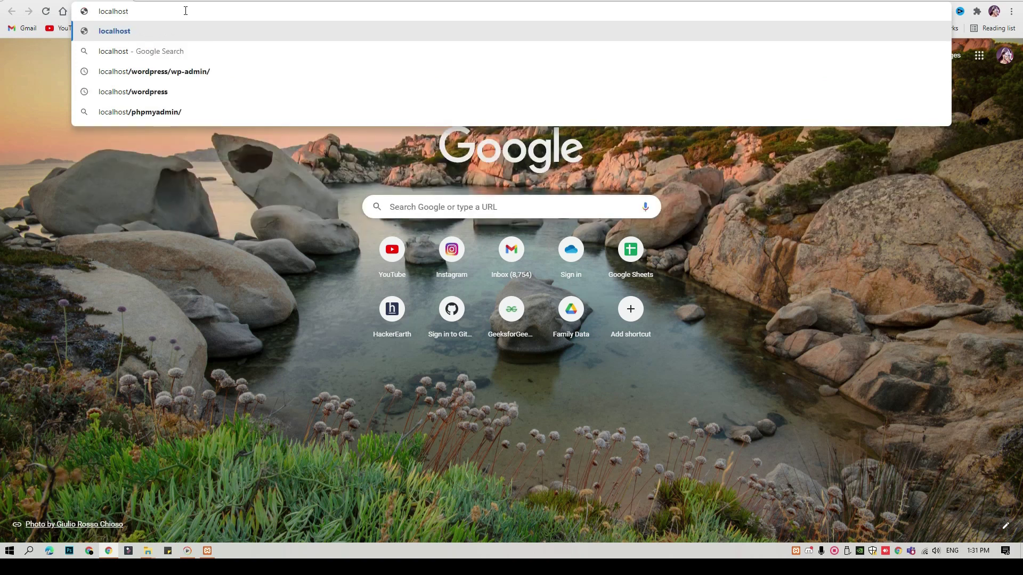
{"action": "type", "text": "/"}
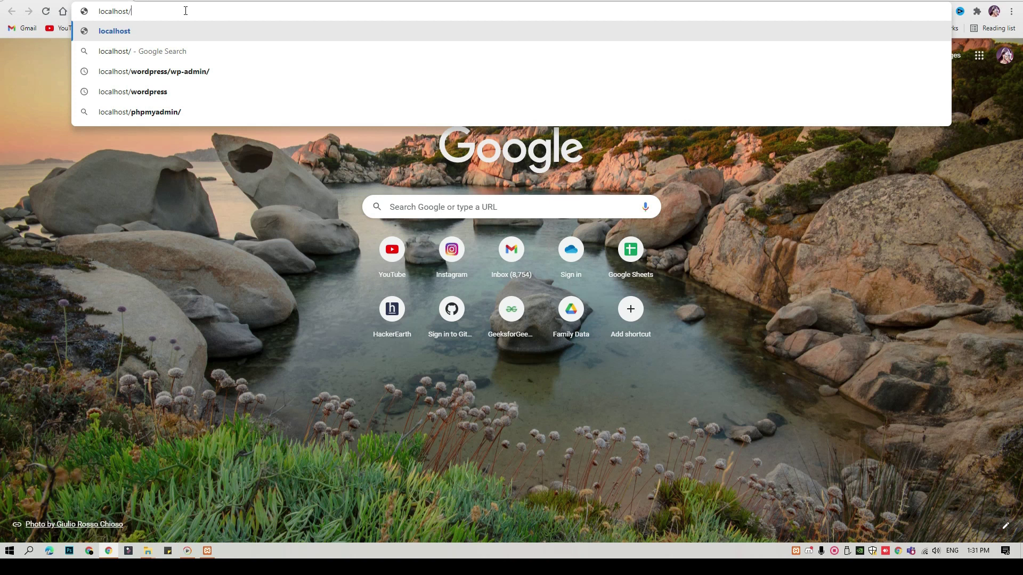
{"action": "type", "text": "d"}
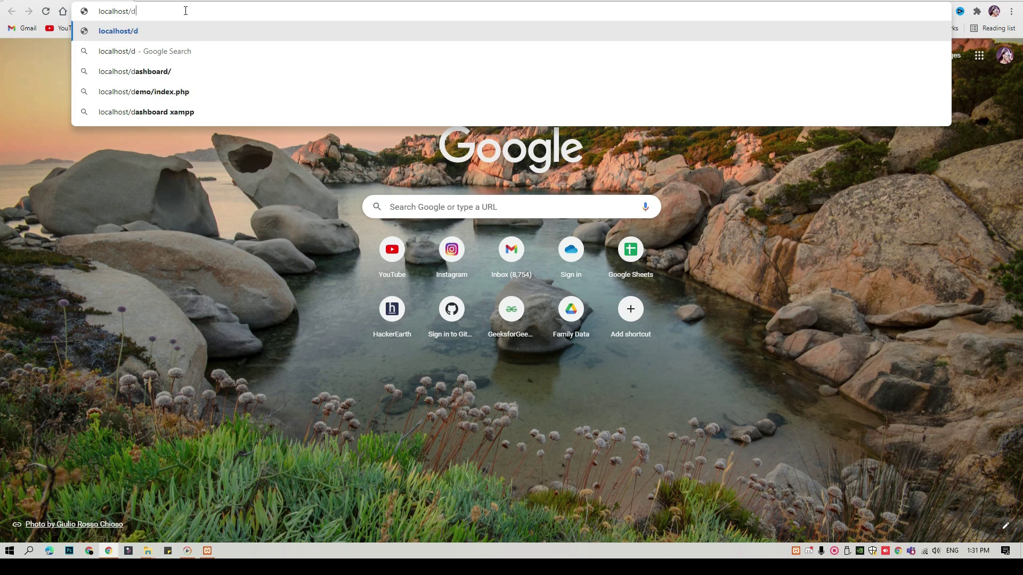
{"action": "type", "text": "ivine"}
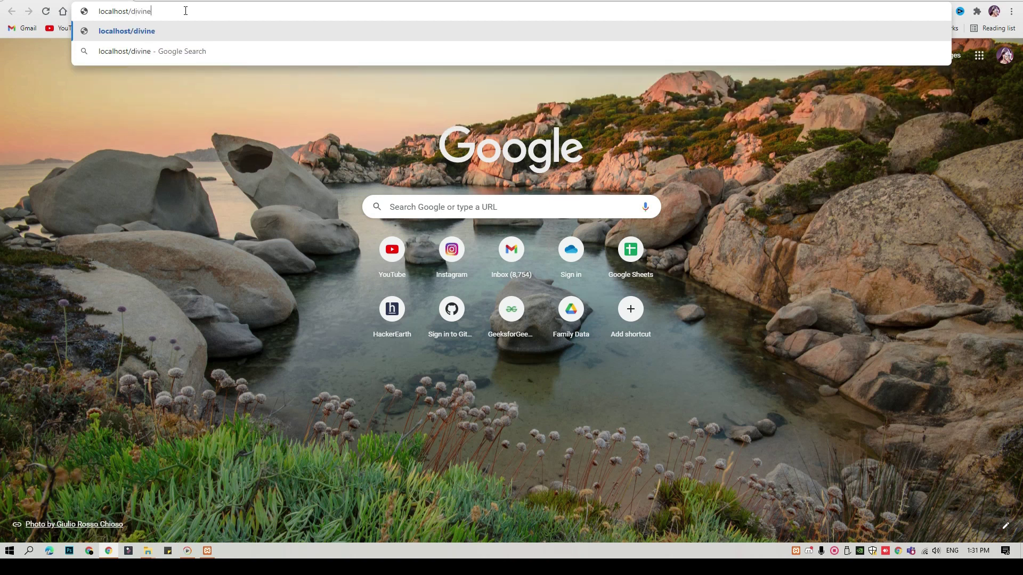
{"action": "type", "text": "itsolution"}
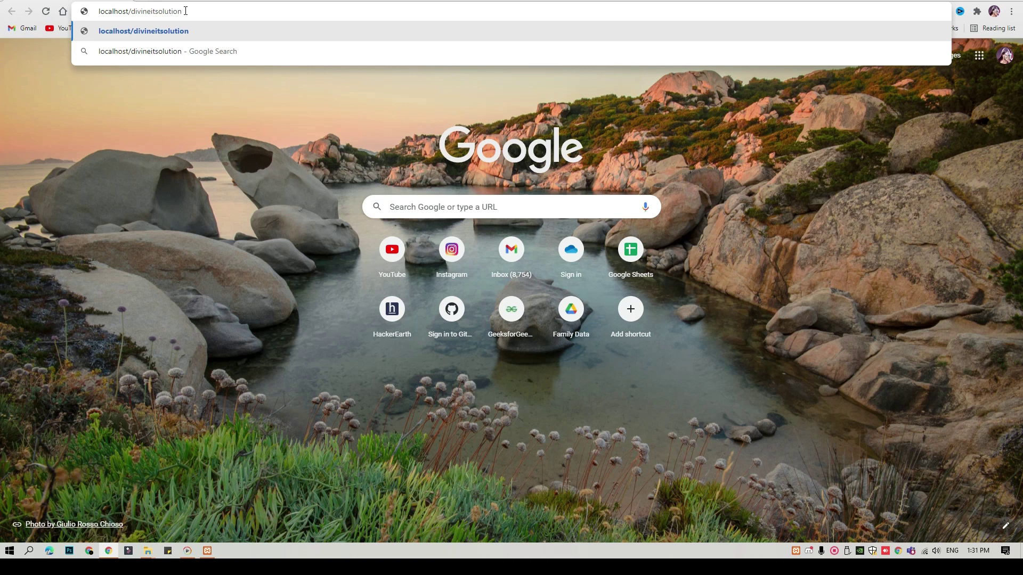
{"action": "type", "text": "/2"}
{"action": "key", "text": "BackSpace"}
{"action": "type", "text": "wp"}
{"action": "type", "text": "-admi"}
{"action": "type", "text": "n/"}
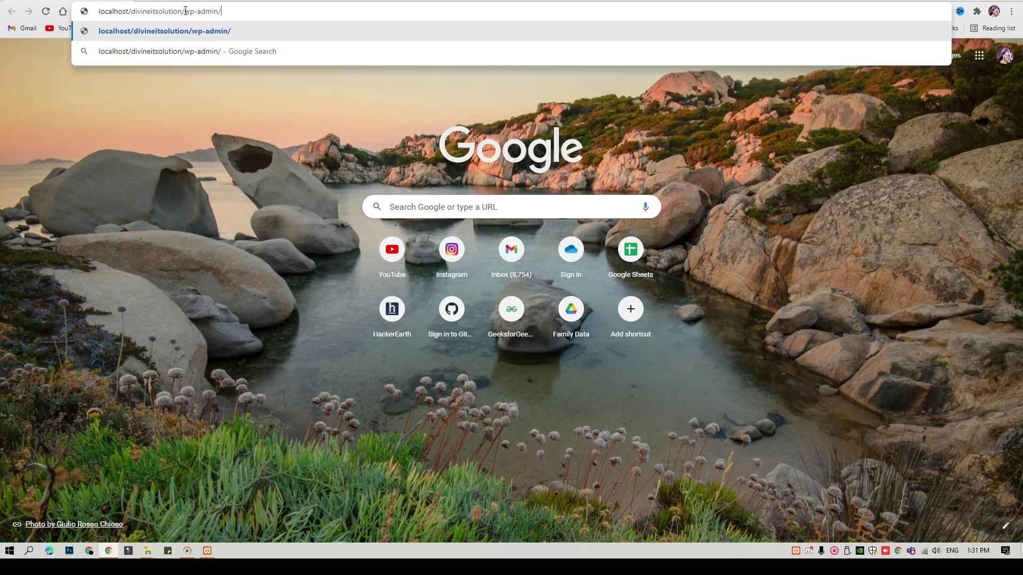
{"action": "key", "text": "Return"}
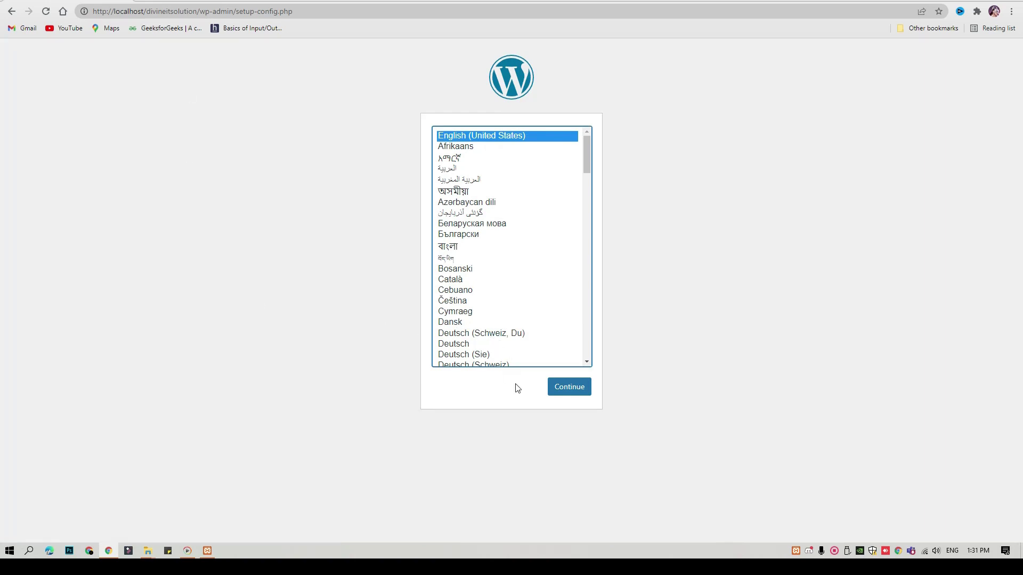
Accept English (United States), then replace the database name with divineitsolution.
{"action": "left_click", "coordinate": [571, 390]}
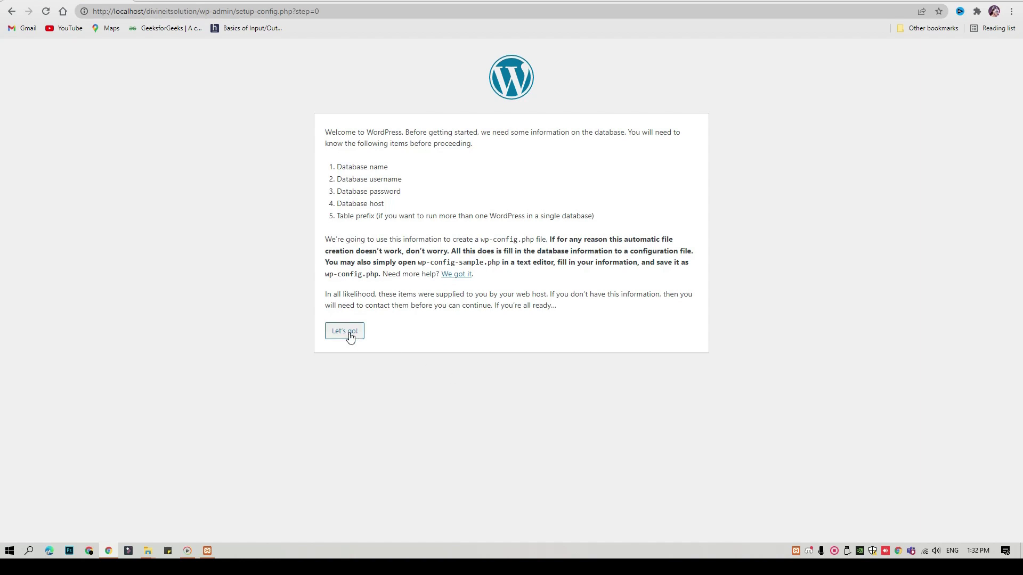
{"action": "left_click", "coordinate": [347, 332]}
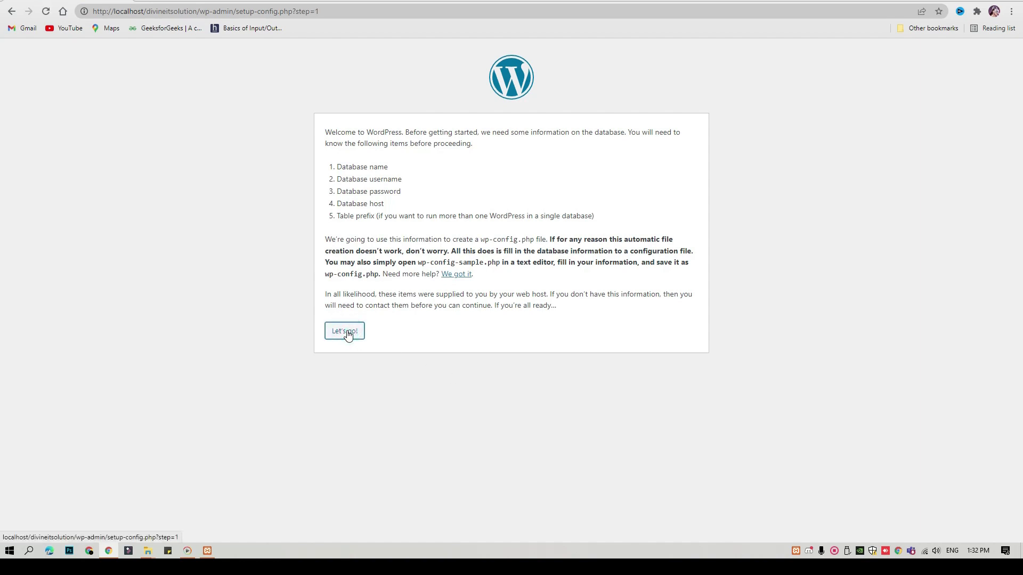
{"action": "left_click", "coordinate": [436, 161]}
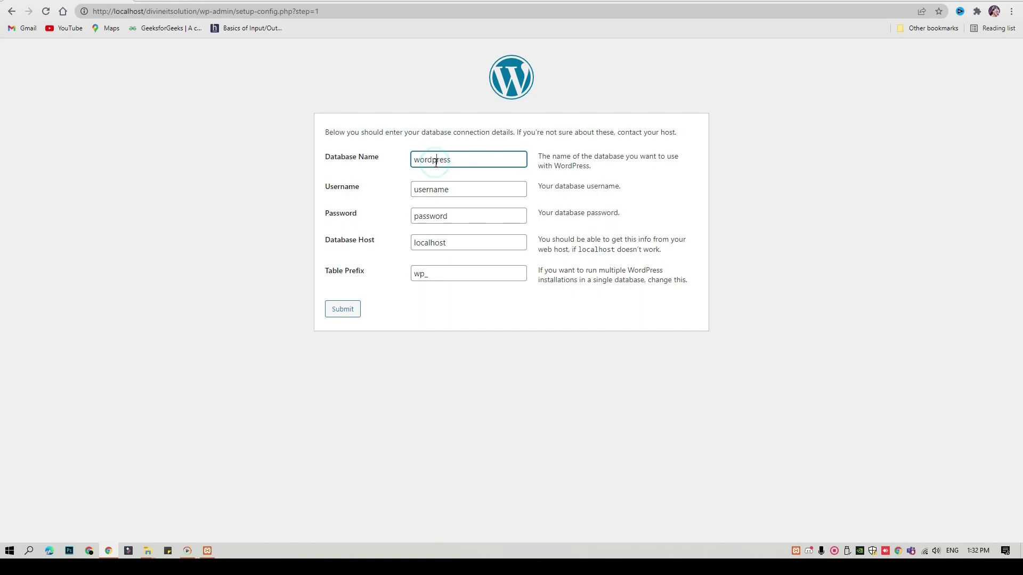
{"action": "left_click_drag", "start_coordinate": [469, 162], "coordinate": [372, 145]}
{"action": "type", "text": "divineitsolution"}
Enter root as the username plus the database password, then submit the details.
{"action": "left_click", "coordinate": [436, 189]}
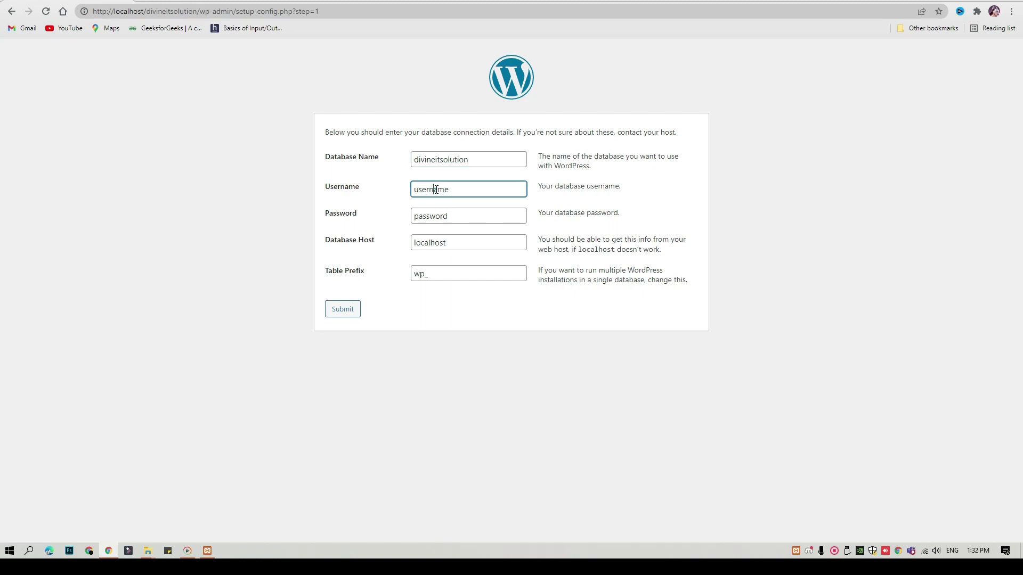
{"action": "double_click", "coordinate": [464, 193]}
{"action": "type", "text": "root"}
{"action": "key", "text": "Tab"}
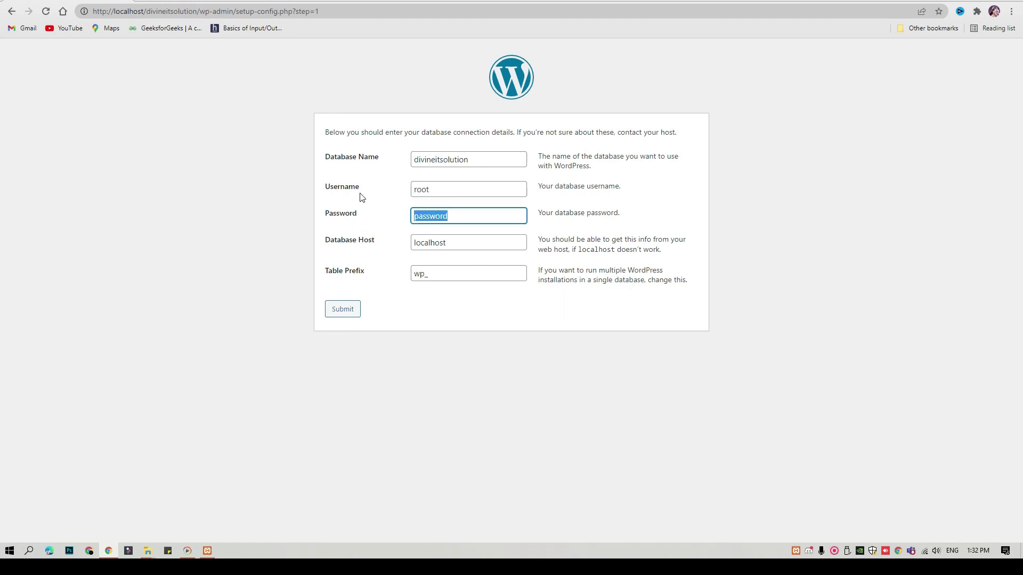
{"action": "type", "text": "passw"}
{"action": "key", "text": "Tab"}
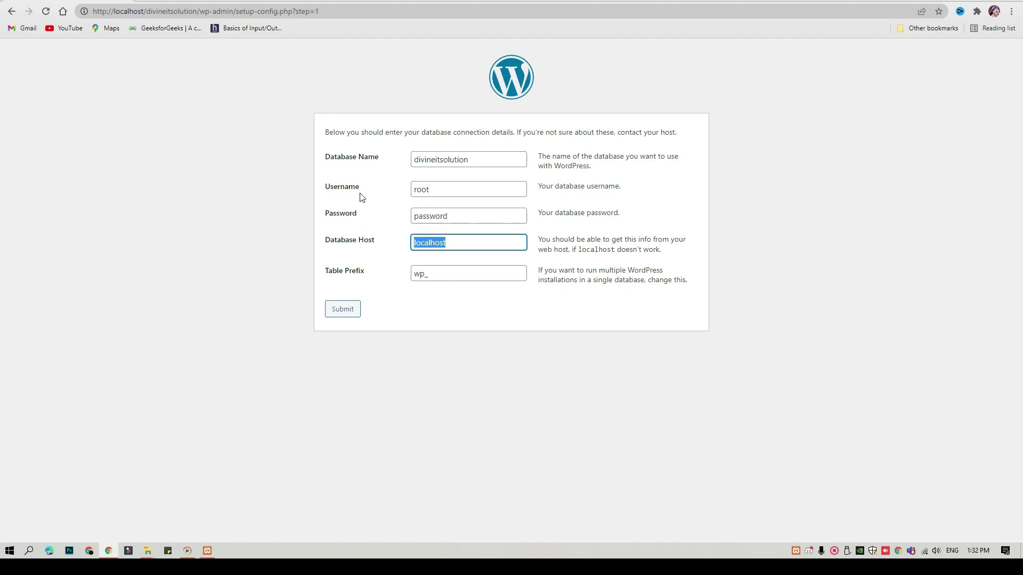
{"action": "left_click", "coordinate": [345, 310]}
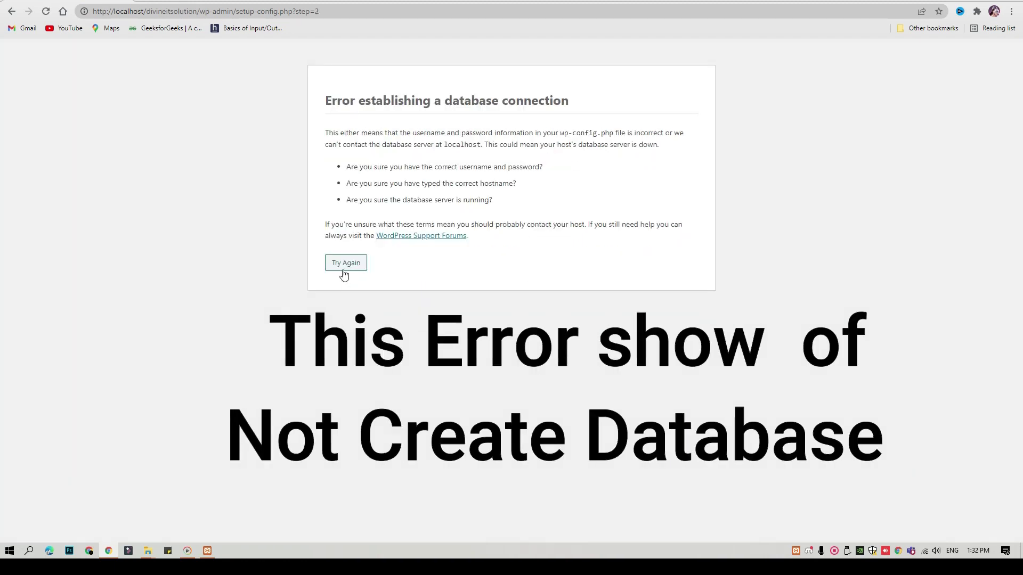
Retry from the connection error back to the database details form.
{"action": "left_click", "coordinate": [345, 263]}
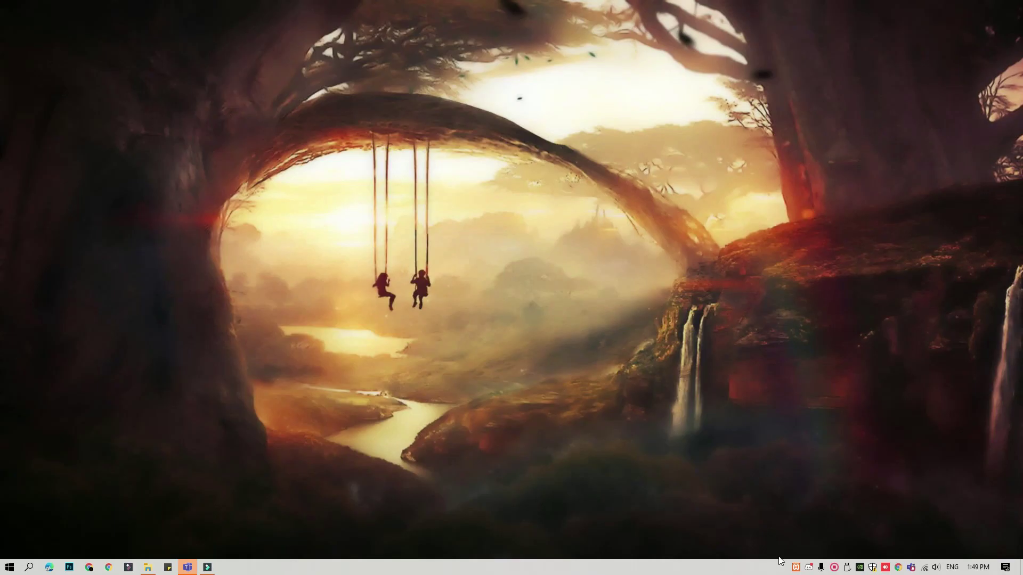
Start Apache and MySQL in XAMPP and open phpMyAdmin from MySQL's Admin button.
{"action": "left_click", "coordinate": [795, 568]}
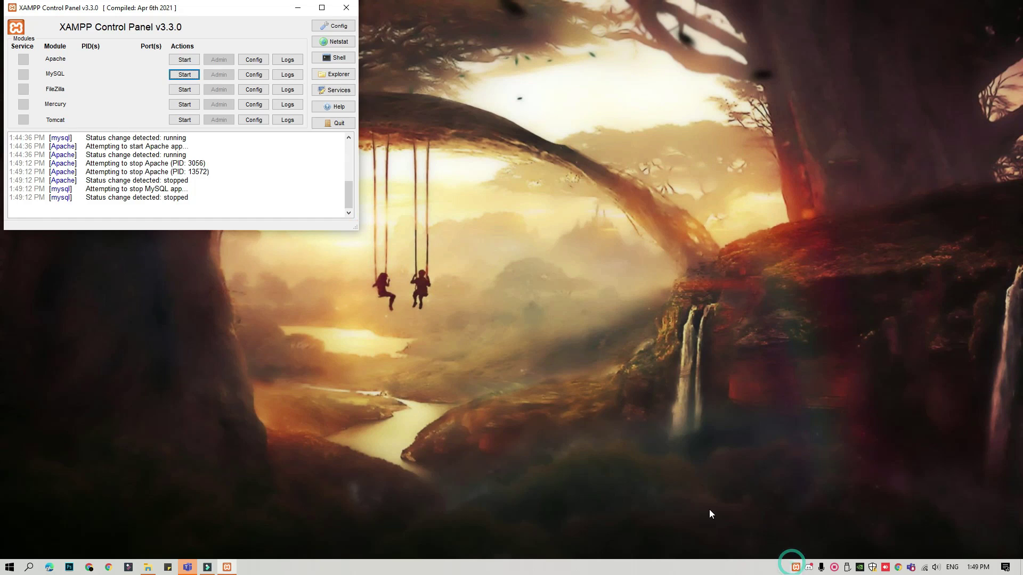
{"action": "left_click", "coordinate": [184, 60]}
{"action": "left_click", "coordinate": [185, 74]}
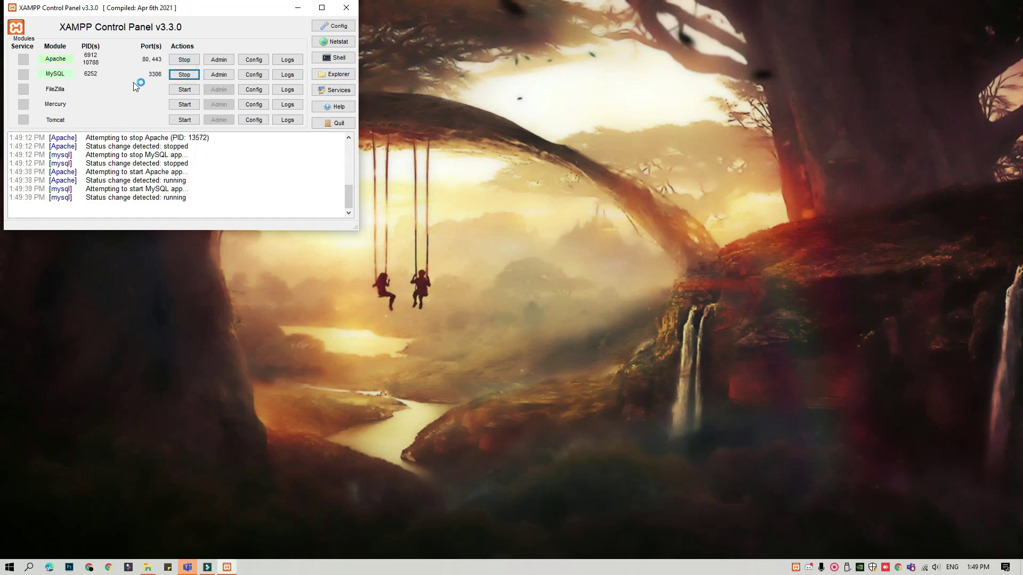
{"action": "left_click", "coordinate": [227, 74]}
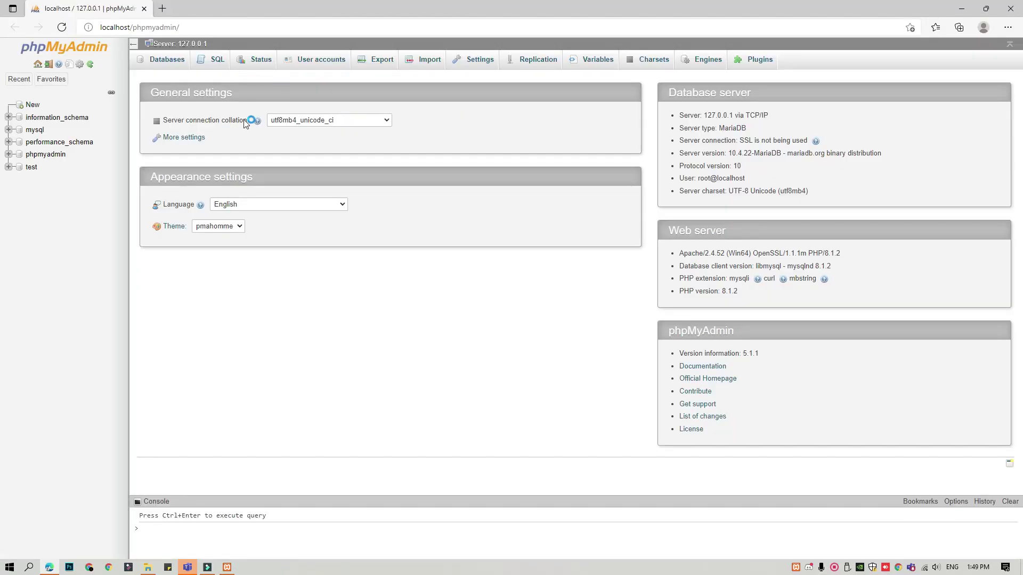
Create a new database named divineitsolution in phpMyAdmin.
{"action": "left_click", "coordinate": [31, 108]}
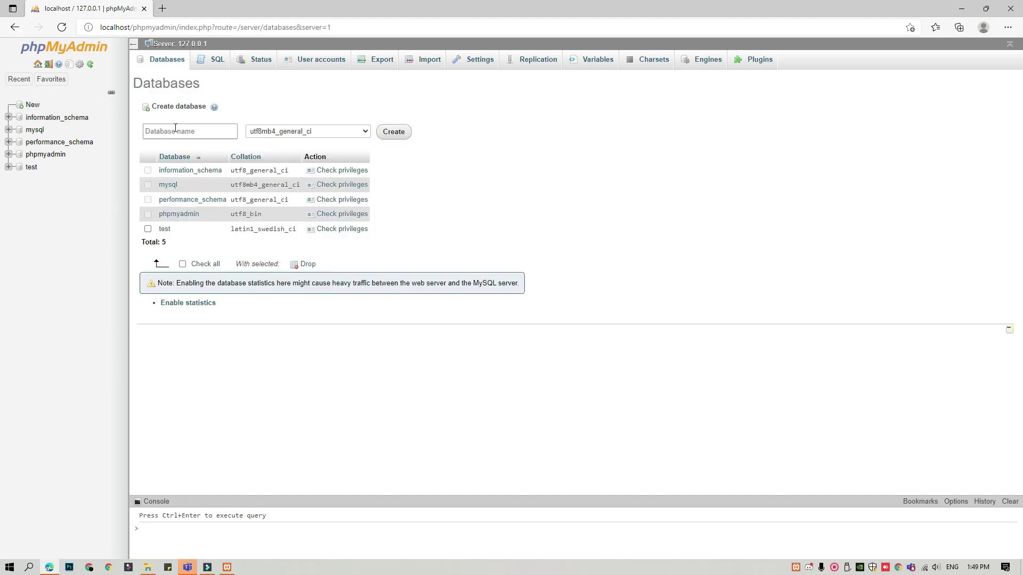
{"action": "left_click", "coordinate": [176, 131]}
{"action": "type", "text": "divineitsolution"}
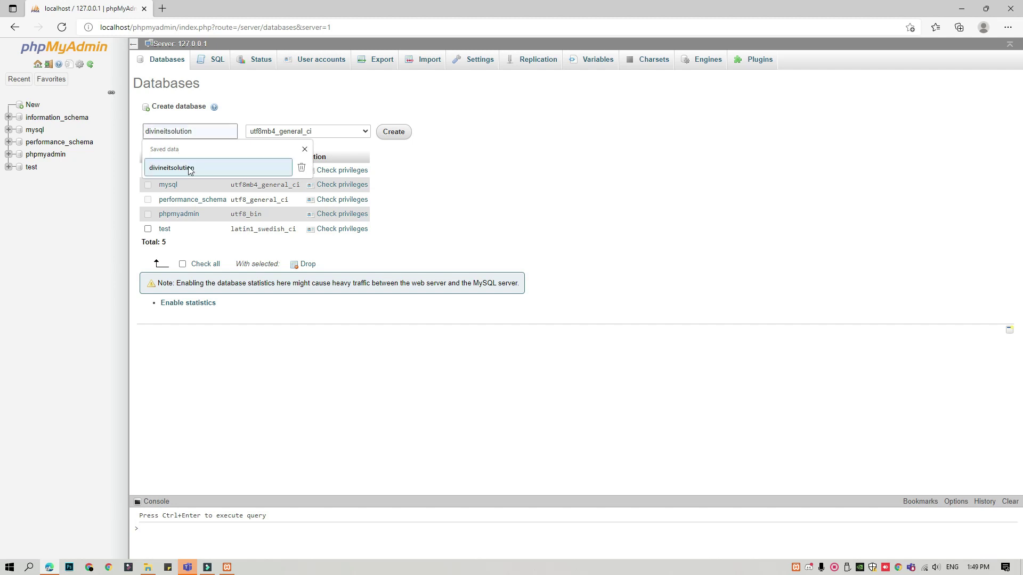
{"action": "left_click", "coordinate": [188, 166]}
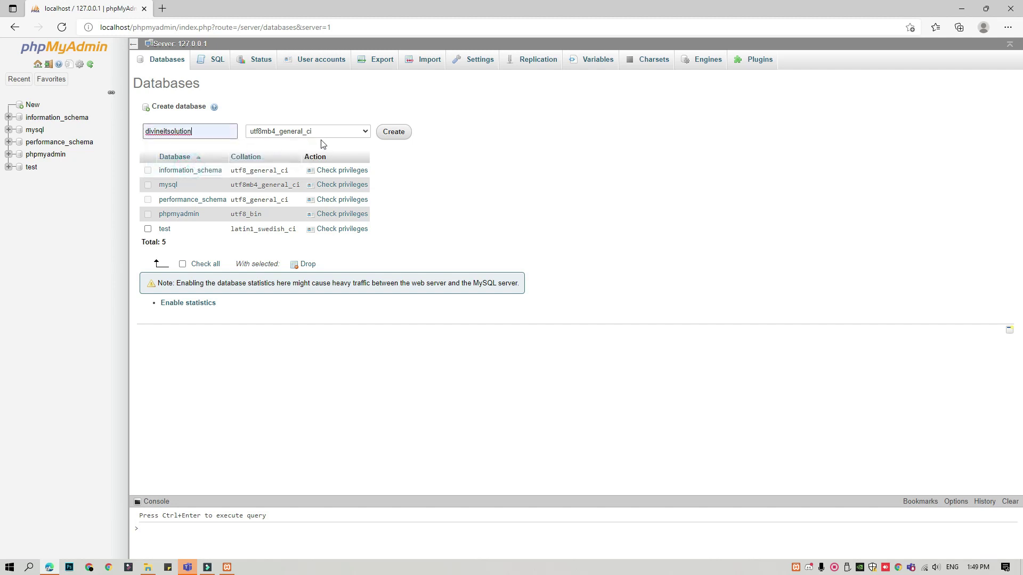
{"action": "left_click", "coordinate": [394, 132]}
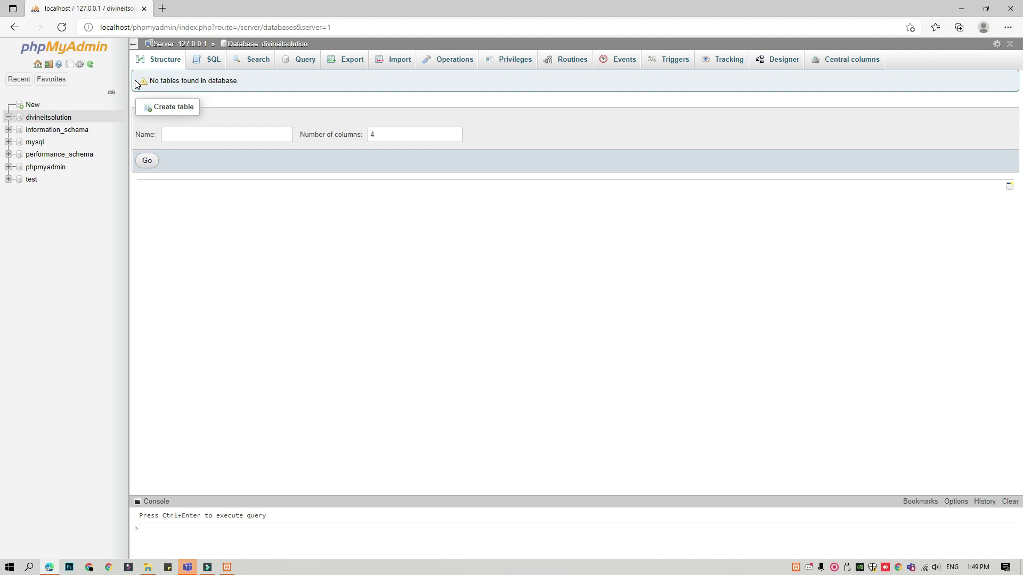
Start a new table named Username with 2 columns in divineitsolution.
{"action": "left_click", "coordinate": [59, 118]}
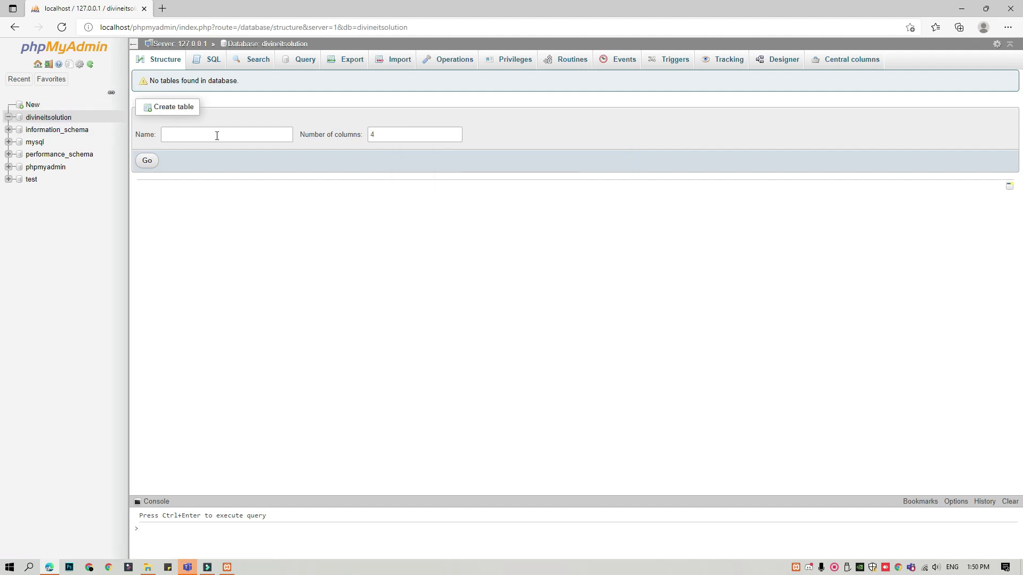
{"action": "left_click_drag", "start_coordinate": [388, 134], "coordinate": [367, 134]}
{"action": "type", "text": "2"}
{"action": "left_click", "coordinate": [171, 136]}
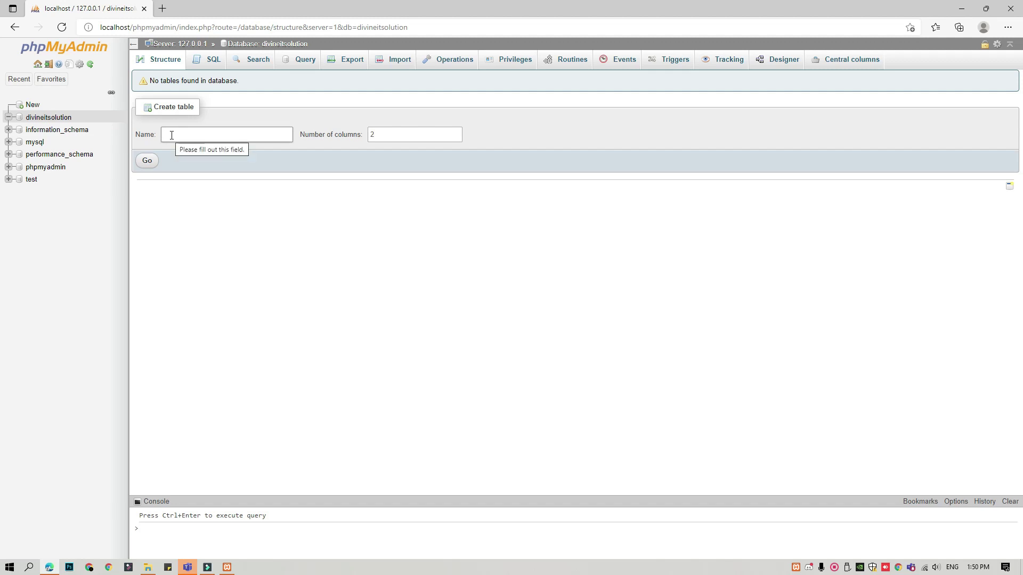
{"action": "left_click", "coordinate": [152, 169]}
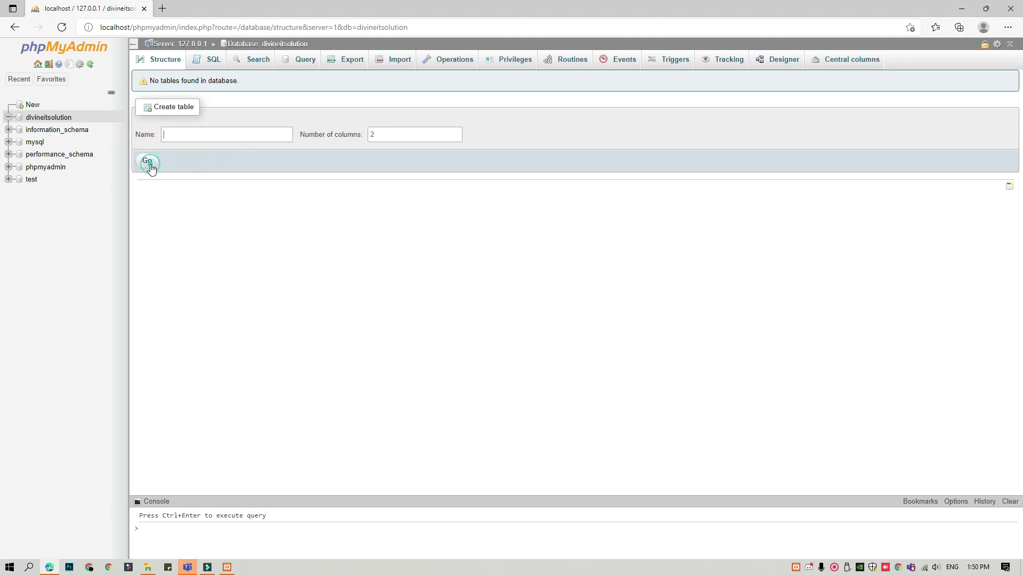
{"action": "left_click", "coordinate": [209, 133]}
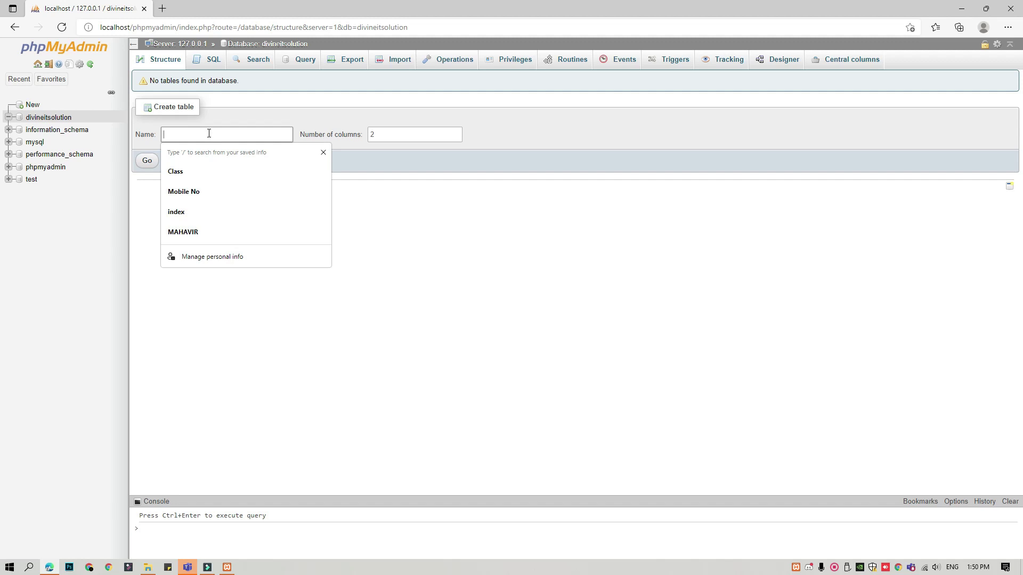
{"action": "type", "text": "Username"}
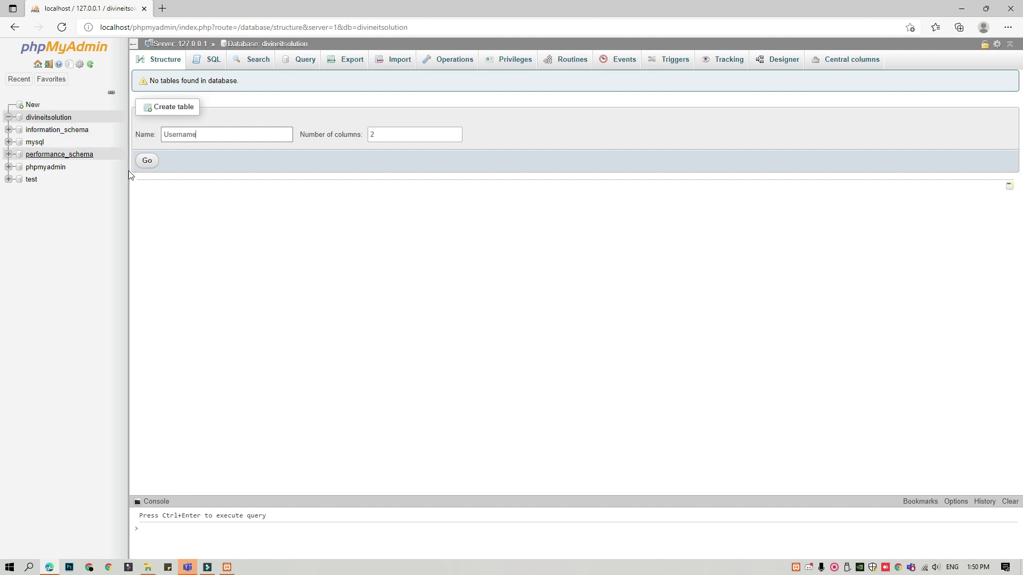
{"action": "left_click", "coordinate": [147, 162]}
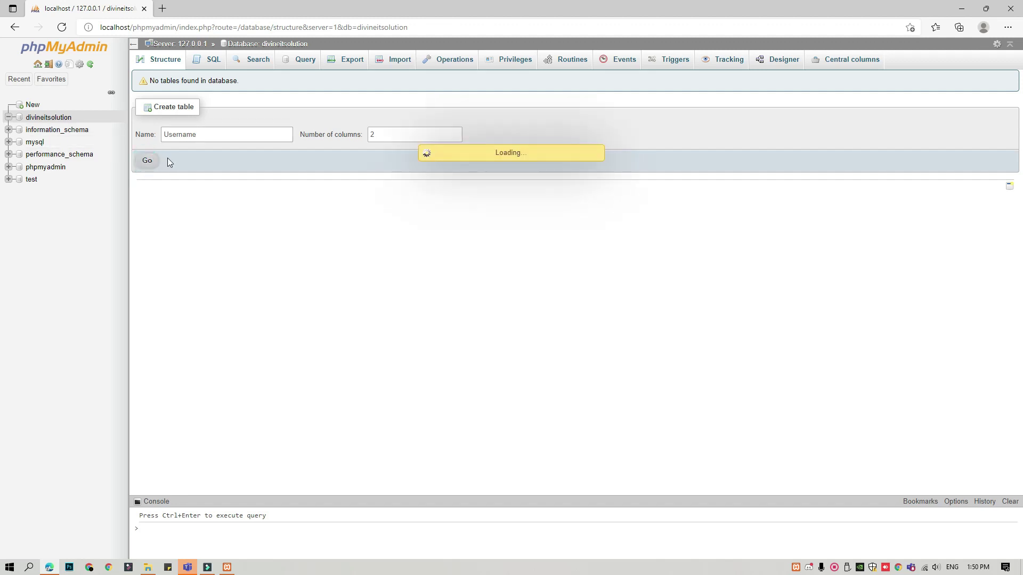
{"action": "left_click", "coordinate": [190, 247]}
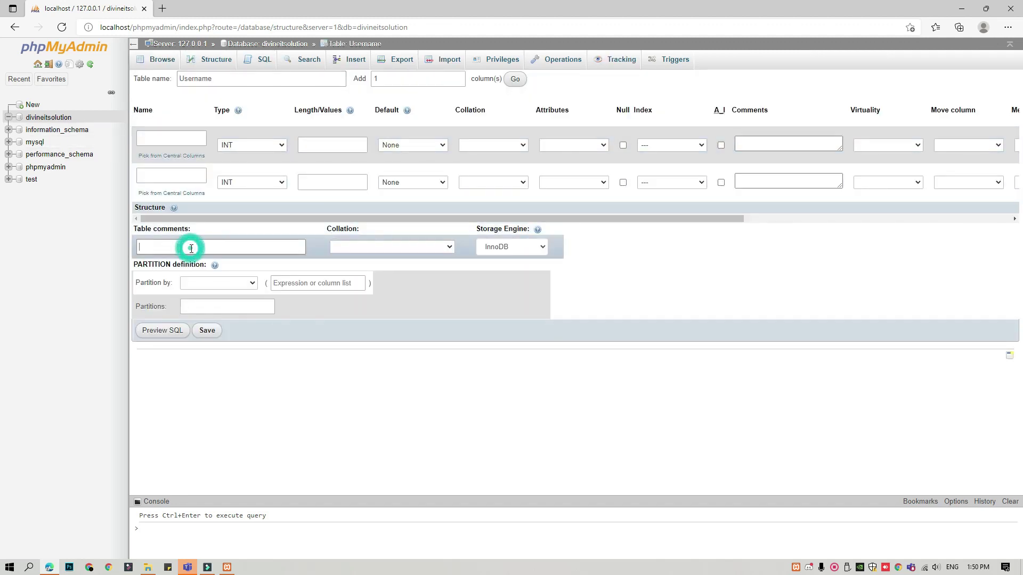
Name the two columns username and password.
{"action": "left_click", "coordinate": [156, 133]}
{"action": "type", "text": "username"}
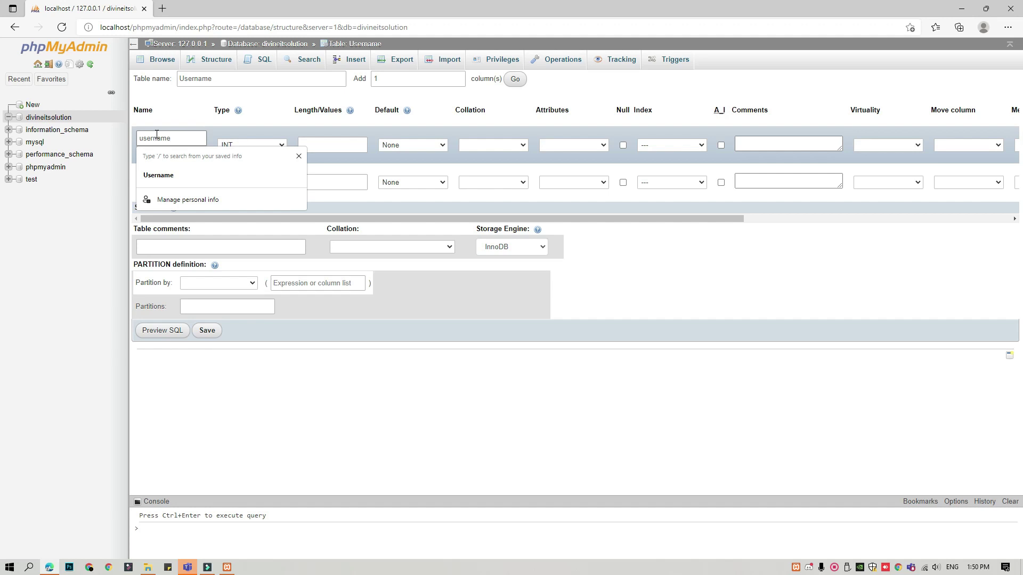
{"action": "left_click", "coordinate": [152, 175]}
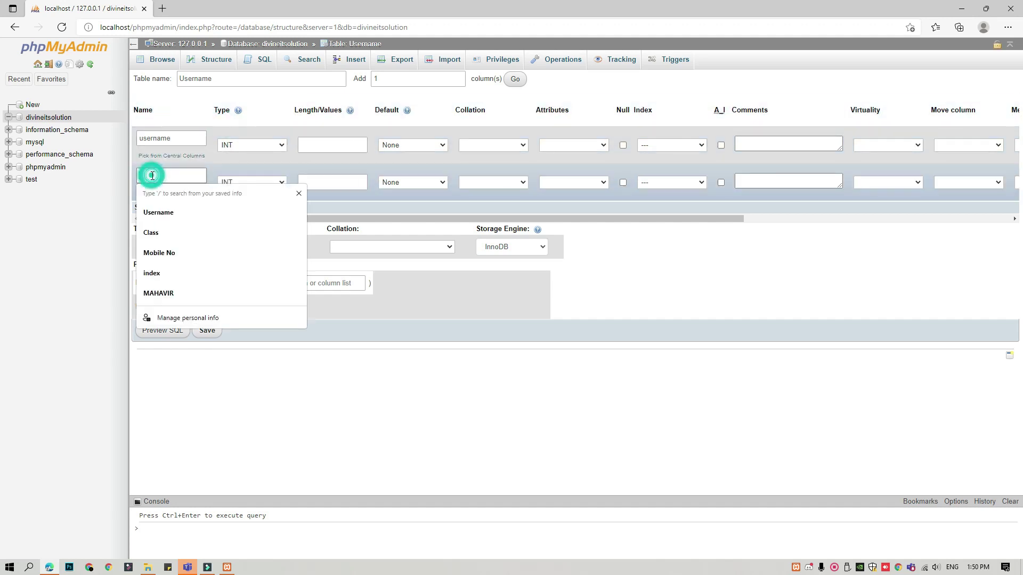
{"action": "type", "text": "passwor"}
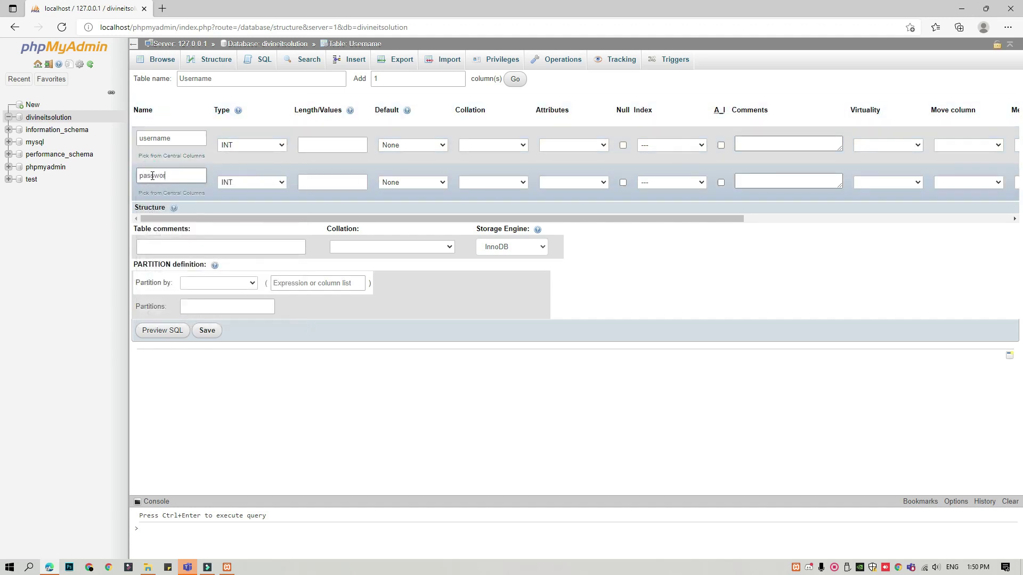
Make both columns VARCHAR with length 20 and save the table.
{"action": "left_click", "coordinate": [270, 145]}
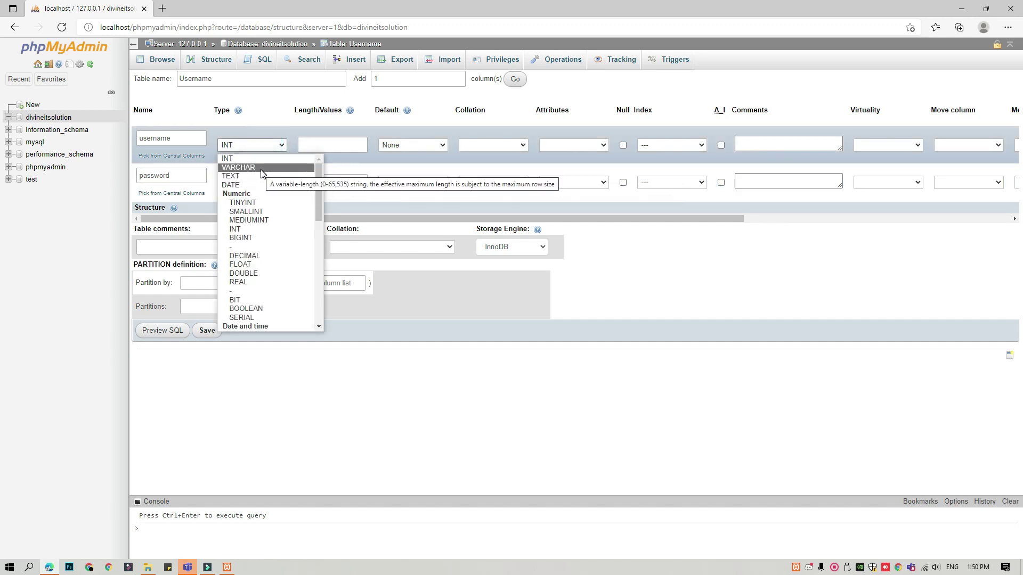
{"action": "left_click", "coordinate": [261, 168]}
{"action": "left_click", "coordinate": [246, 181]}
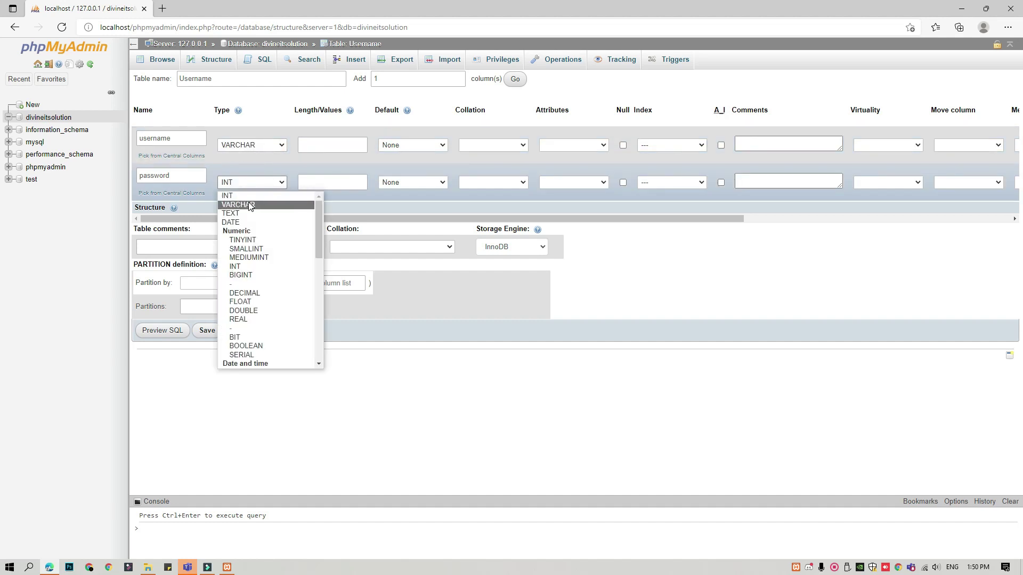
{"action": "left_click", "coordinate": [248, 205]}
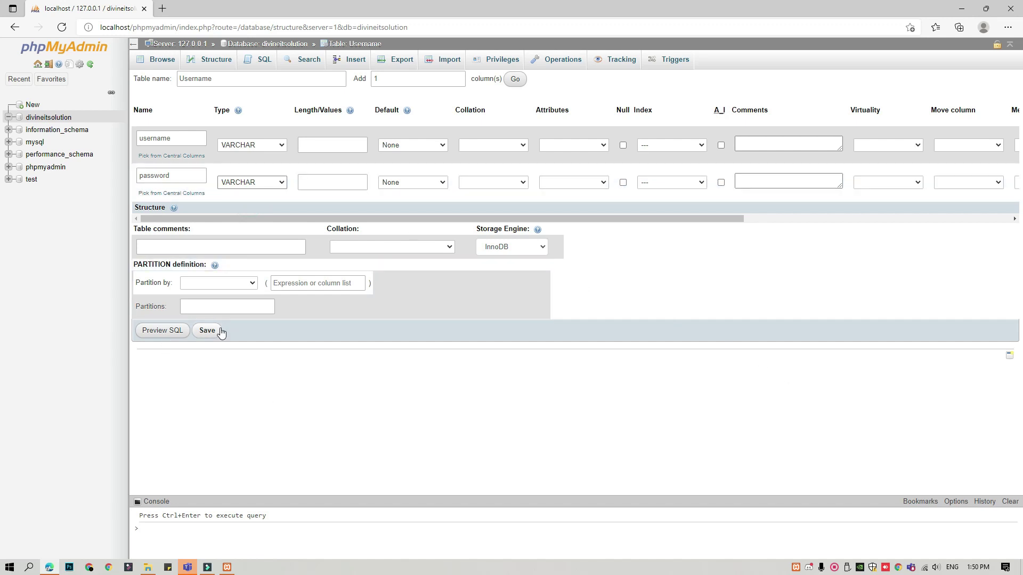
{"action": "left_click", "coordinate": [318, 152]}
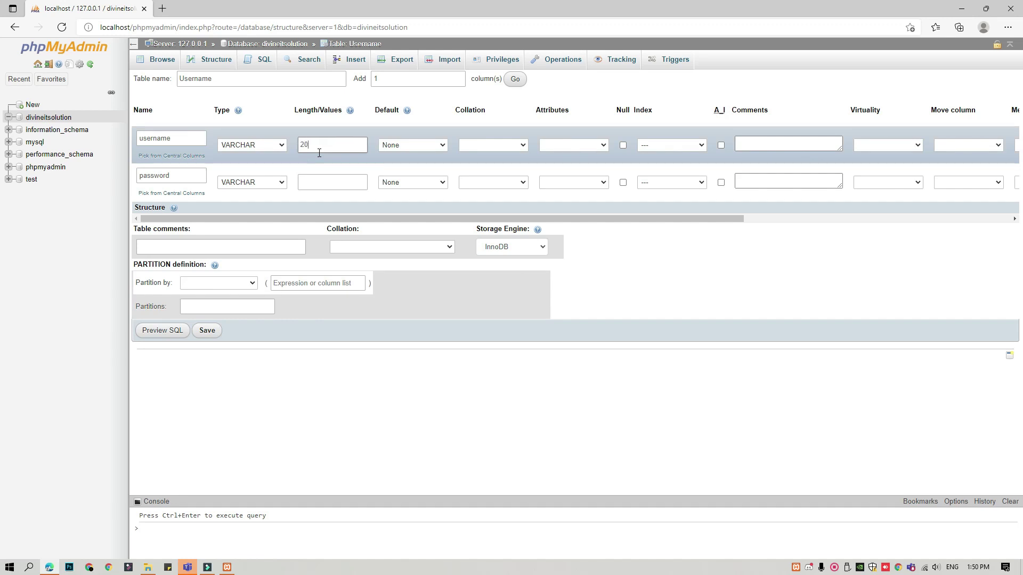
{"action": "left_click", "coordinate": [358, 179]}
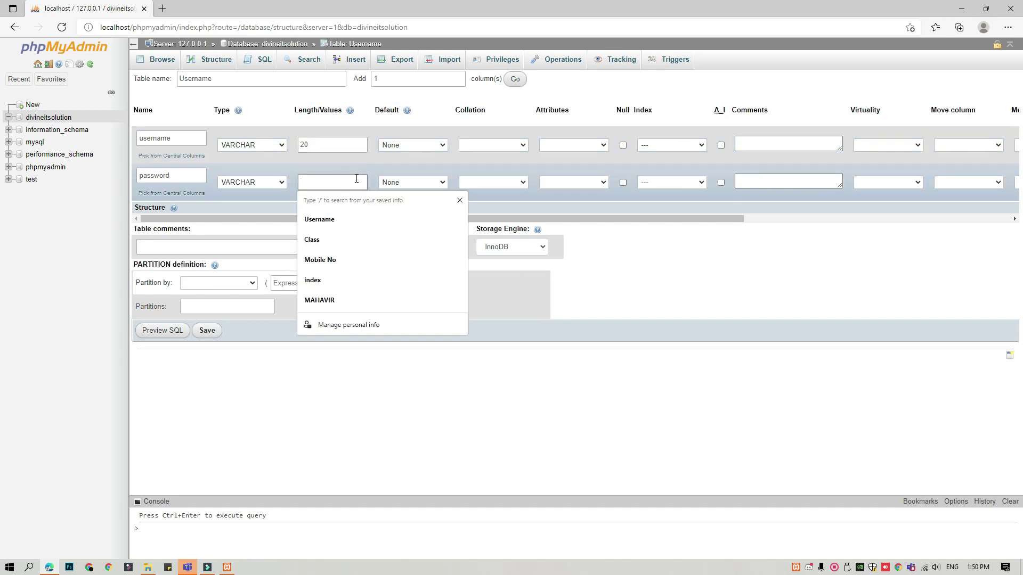
{"action": "type", "text": "20"}
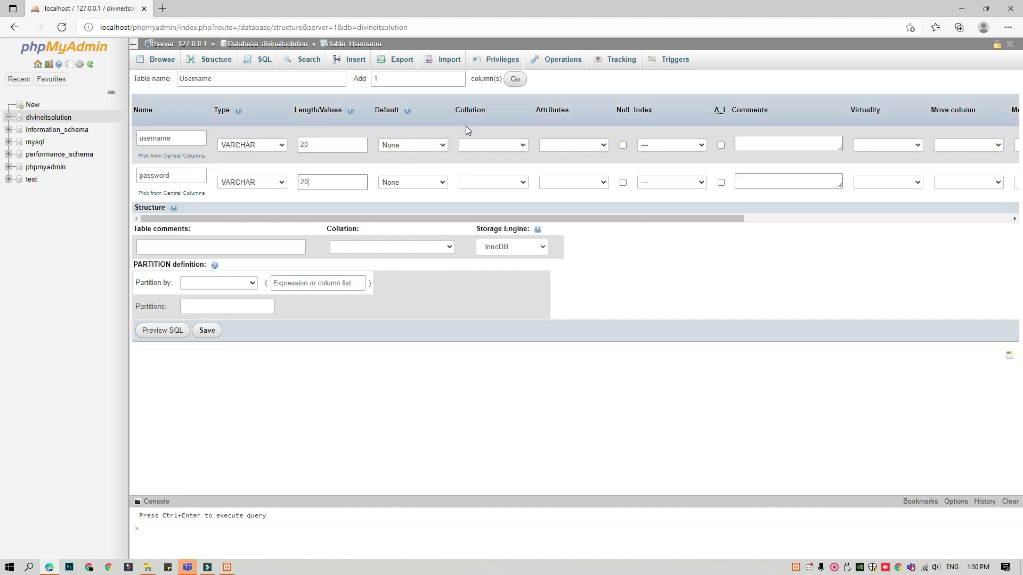
{"action": "left_click", "coordinate": [207, 331]}
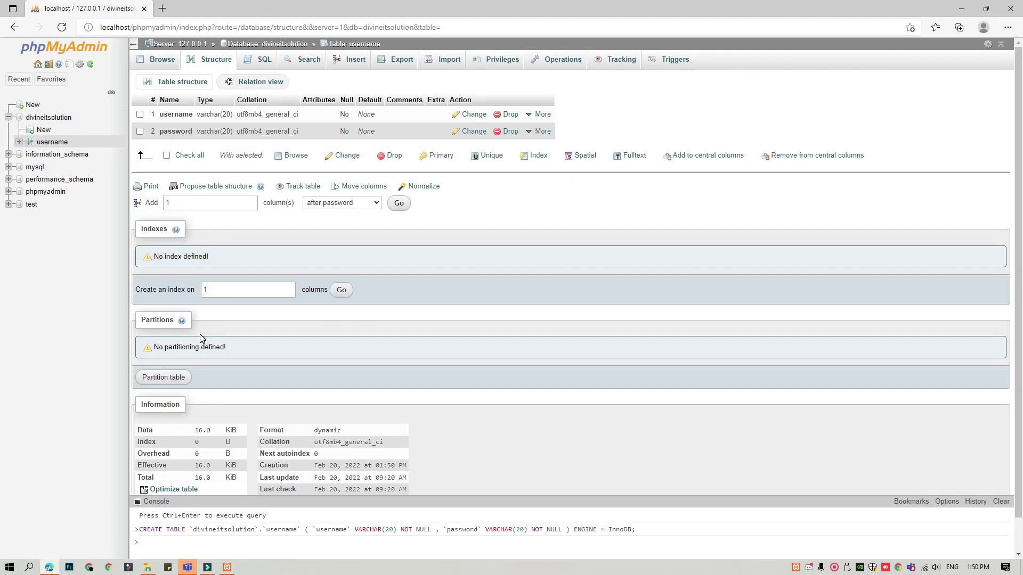